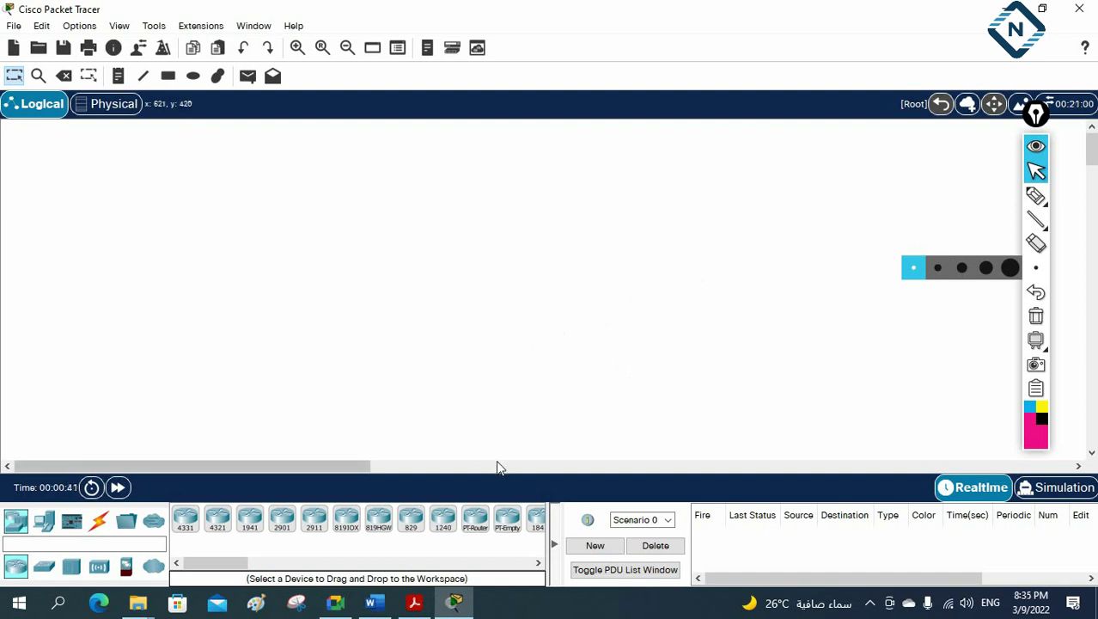
Place a 2960 switch in the upper part of the workspace and name it SW1
{"action": "left_click", "coordinate": [44, 565]}
{"action": "left_click_drag", "start_coordinate": [185, 518], "coordinate": [430, 222]}
{"action": "left_click", "coordinate": [298, 48]}
{"action": "left_click", "coordinate": [381, 222]}
{"action": "type", "text": "SW1"}
{"action": "left_click", "coordinate": [682, 271]}
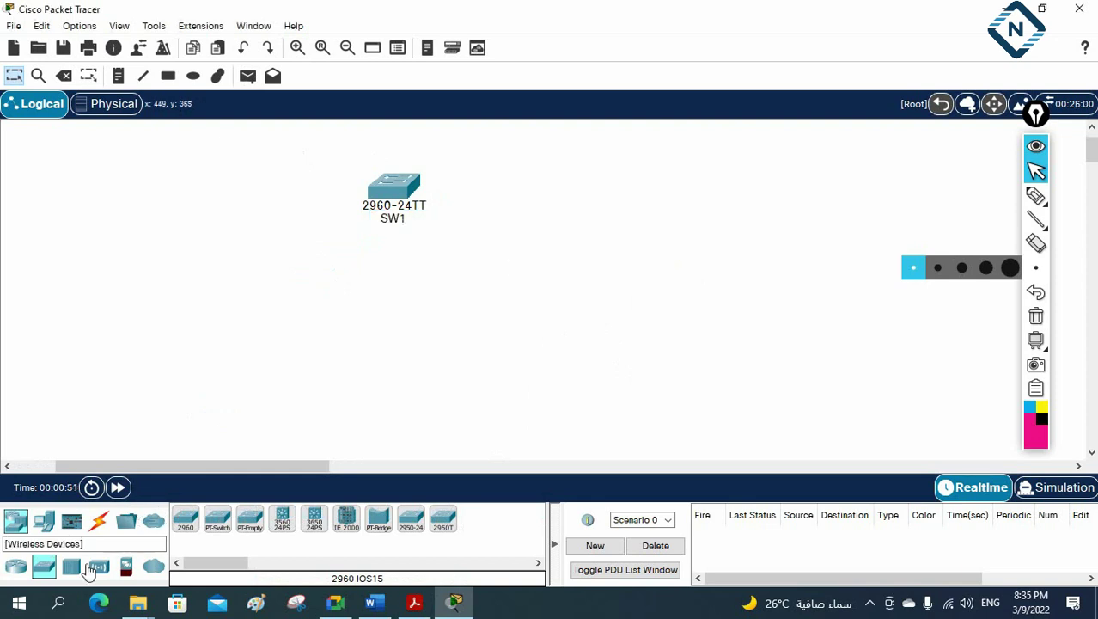
Add a PC to the right of SW1 and a 7960 IP phone between the two
{"action": "left_click", "coordinate": [43, 520]}
{"action": "left_click_drag", "start_coordinate": [184, 520], "coordinate": [615, 247]}
{"action": "left_click_drag", "start_coordinate": [593, 191], "coordinate": [594, 193]}
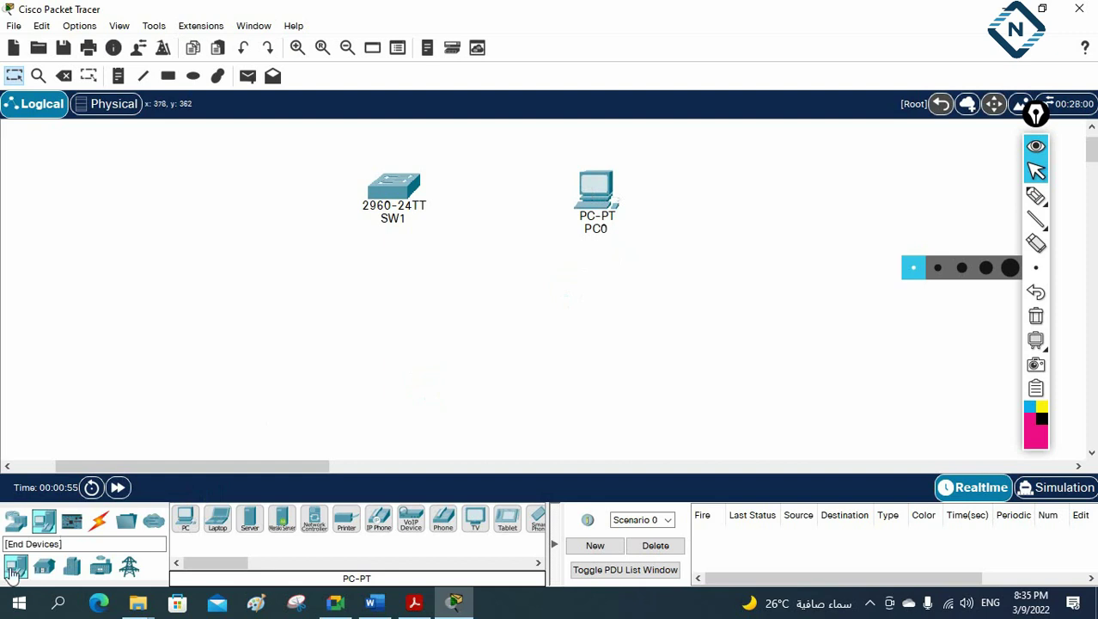
{"action": "left_click_drag", "start_coordinate": [379, 520], "coordinate": [511, 211]}
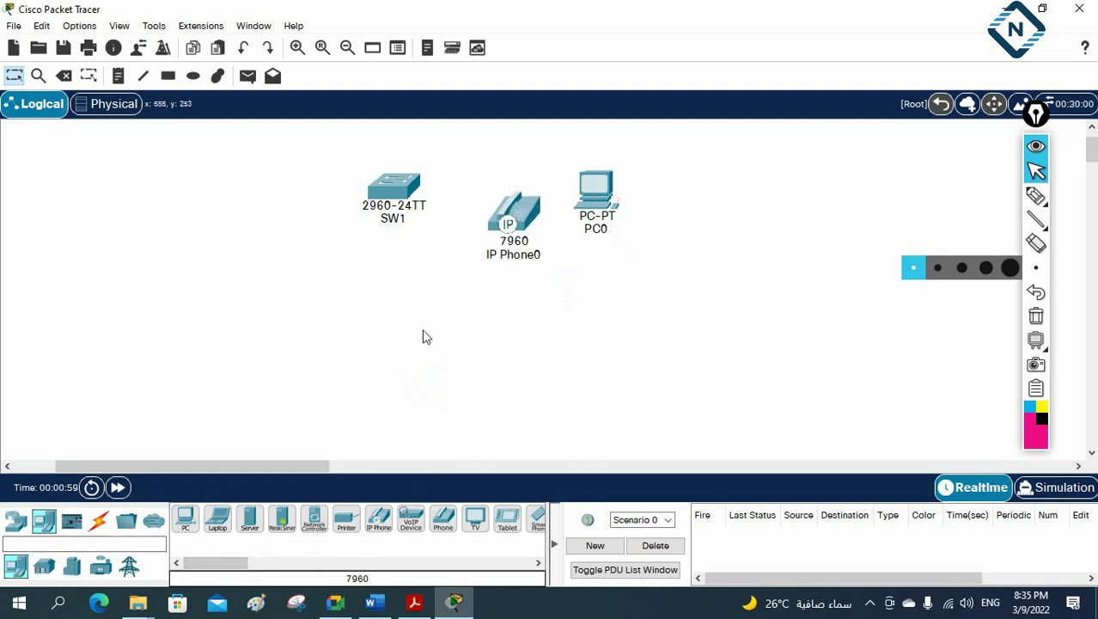
Cable SW1 to the IP phone and the phone to PC0 with automatic connections, moving PC0 farther right
{"action": "left_click", "coordinate": [99, 518]}
{"action": "left_click", "coordinate": [185, 520]}
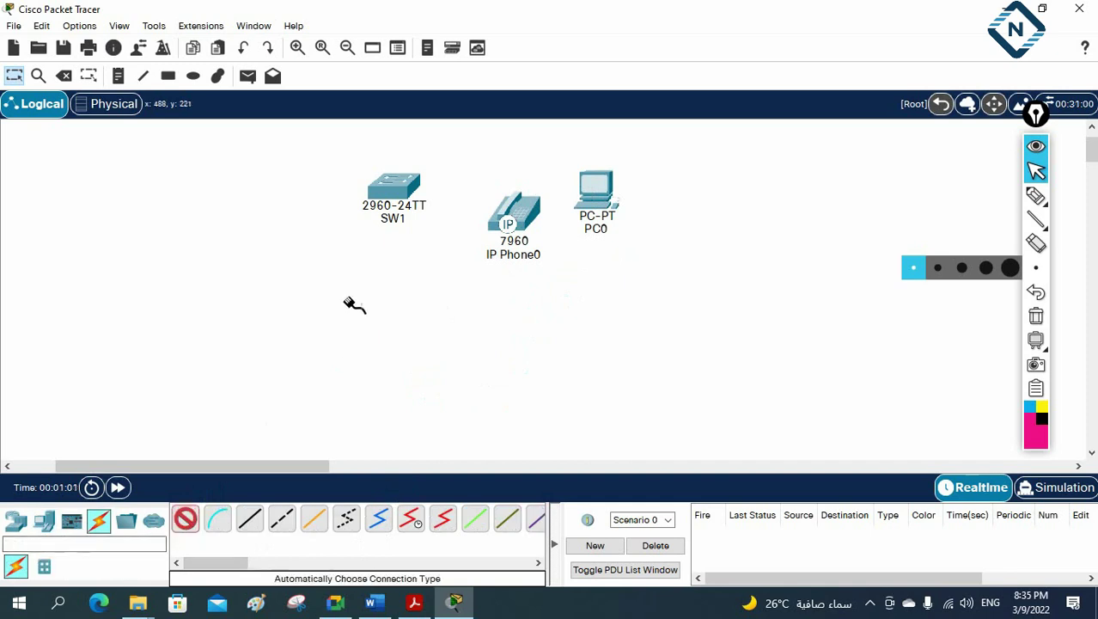
{"action": "left_click", "coordinate": [422, 195]}
{"action": "left_click", "coordinate": [518, 221]}
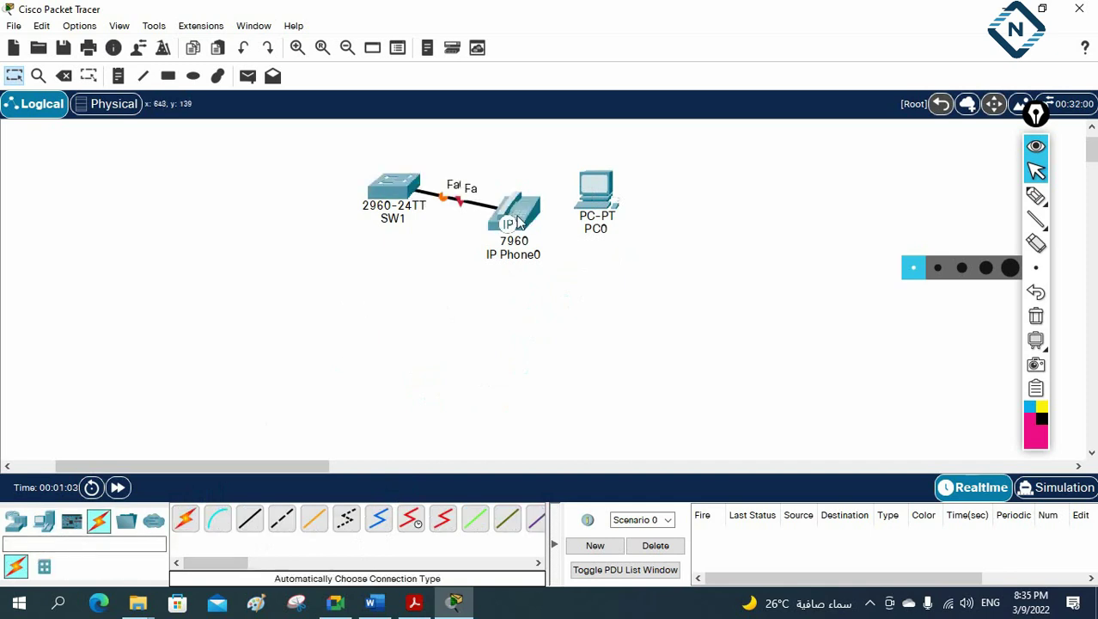
{"action": "left_click", "coordinate": [515, 225]}
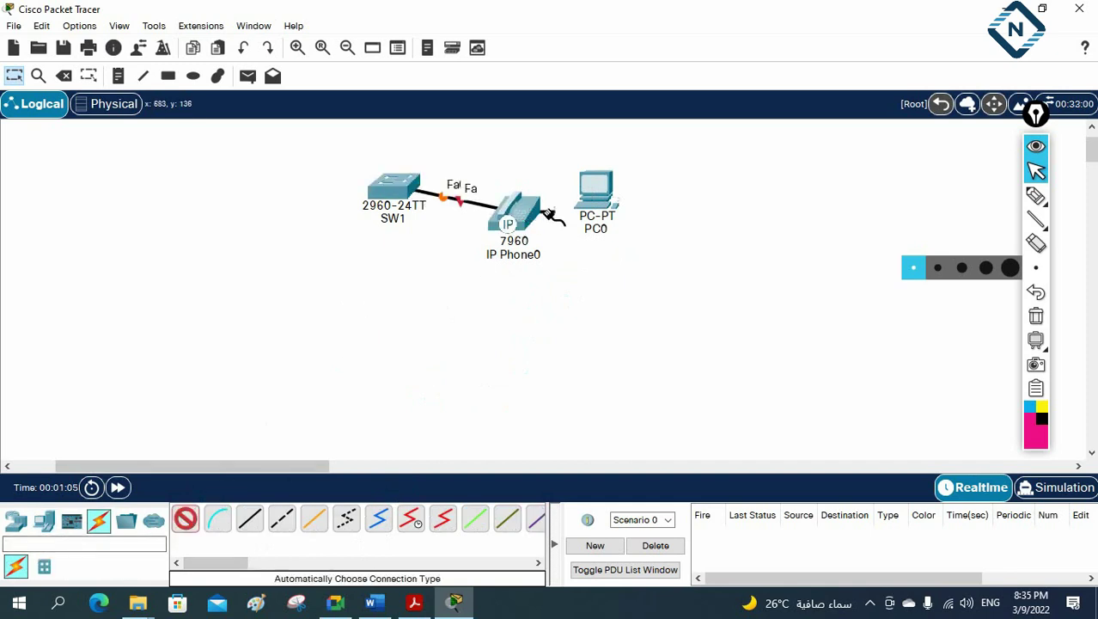
{"action": "left_click", "coordinate": [593, 189]}
{"action": "left_click_drag", "start_coordinate": [593, 189], "coordinate": [775, 214]}
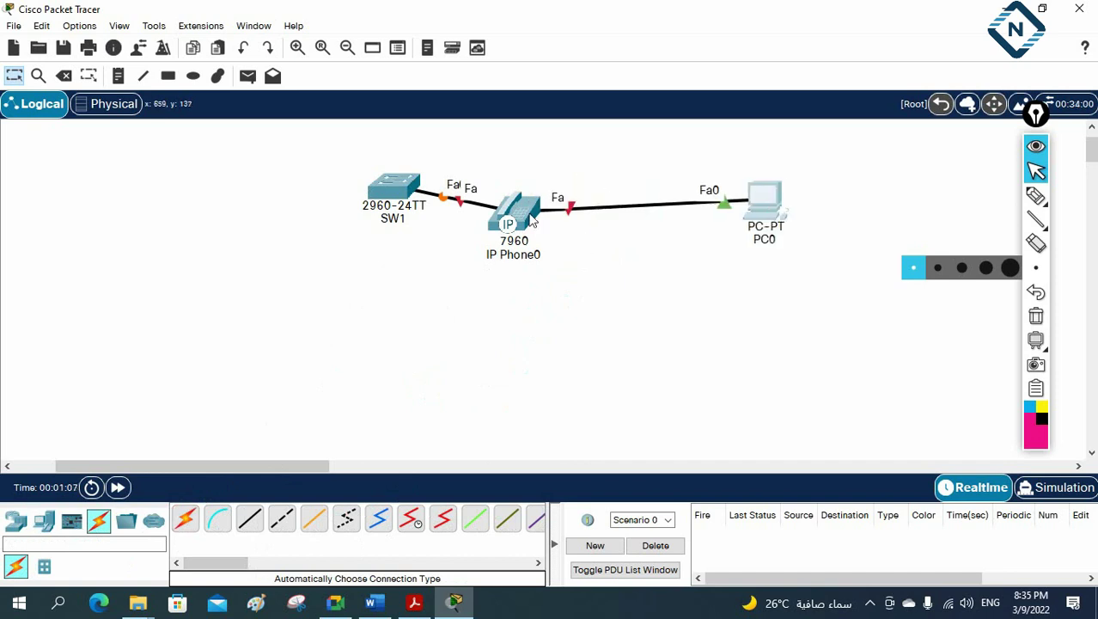
Open IP Phone0's physical device view at full size and examine its rear switch and PC ports
{"action": "left_click", "coordinate": [529, 217]}
{"action": "left_click", "coordinate": [507, 91]}
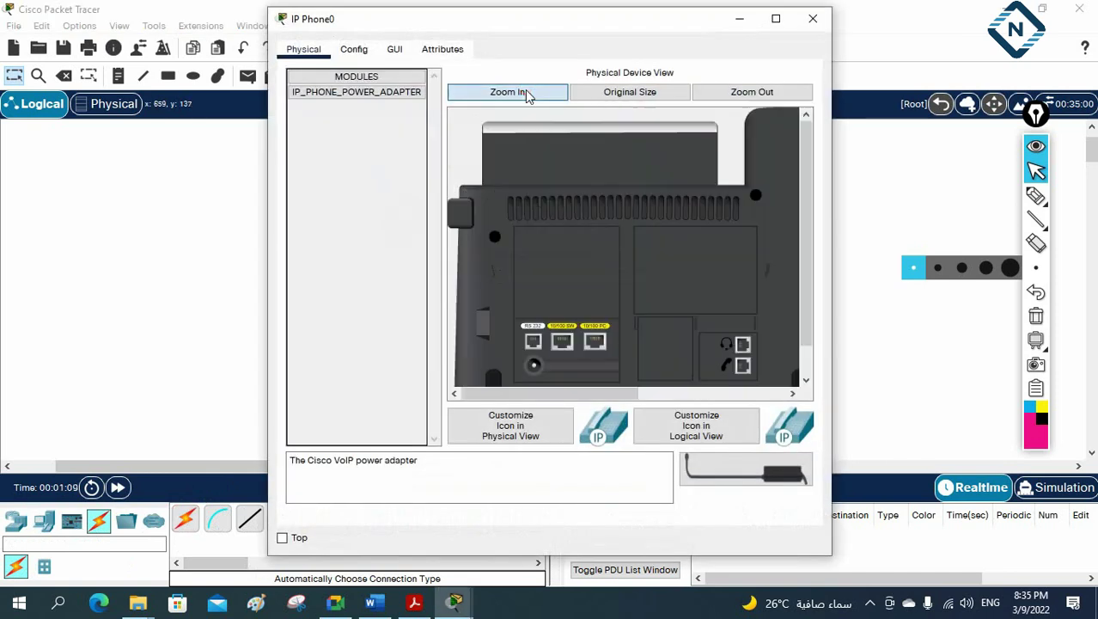
{"action": "left_click", "coordinate": [776, 18]}
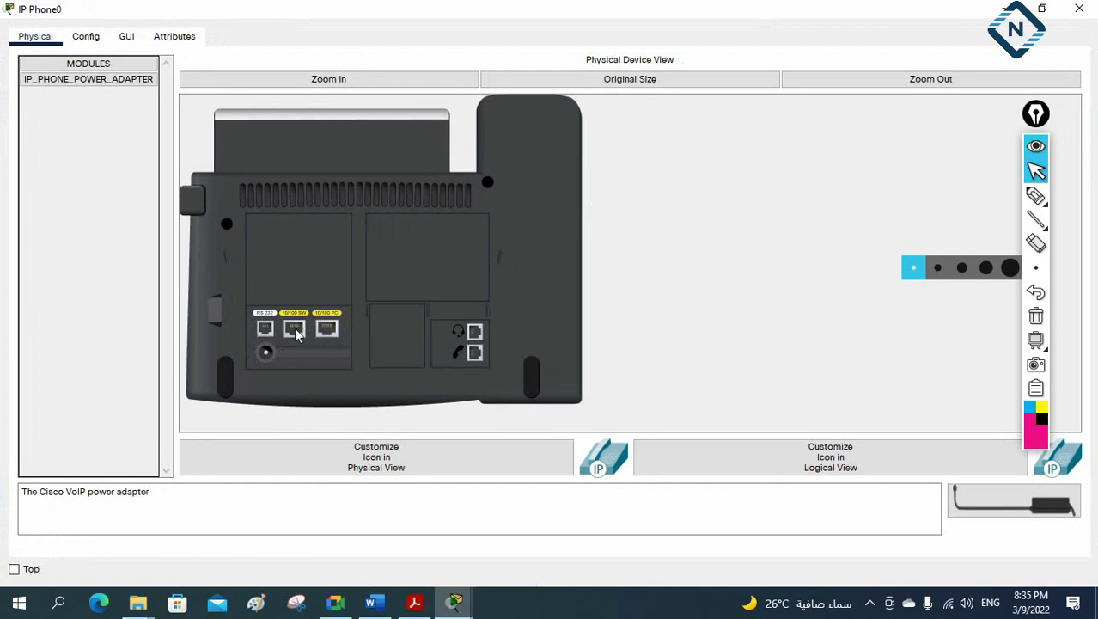
{"action": "left_click", "coordinate": [357, 80]}
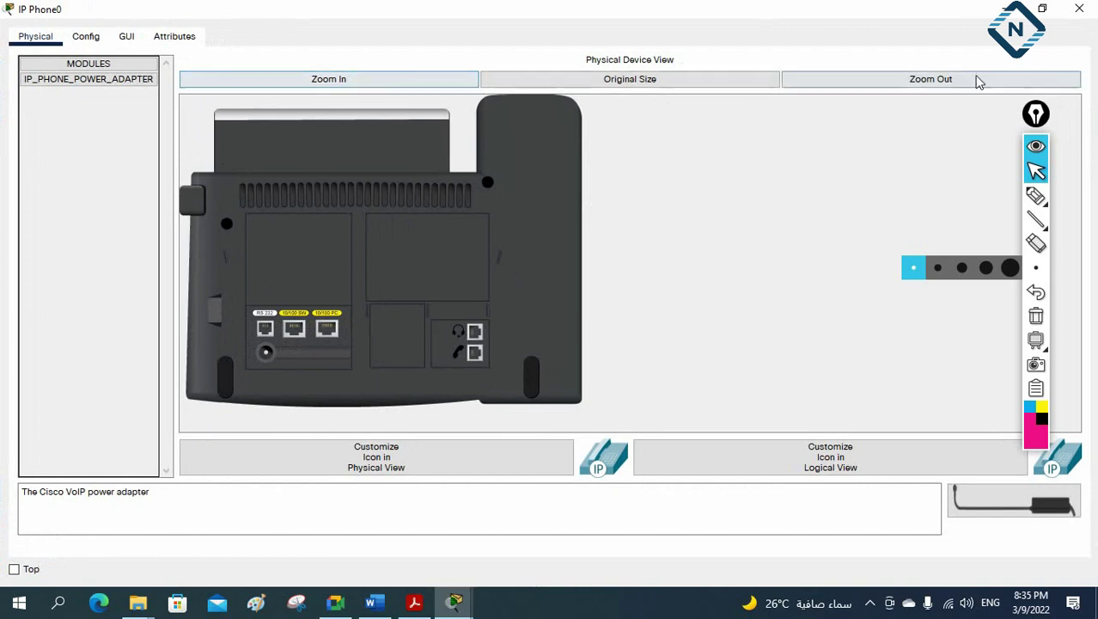
Mark the phone's 10/100 SW and 10/100 PC ports with pen strokes, clear the marks and return to the topology
{"action": "left_click", "coordinate": [1035, 196]}
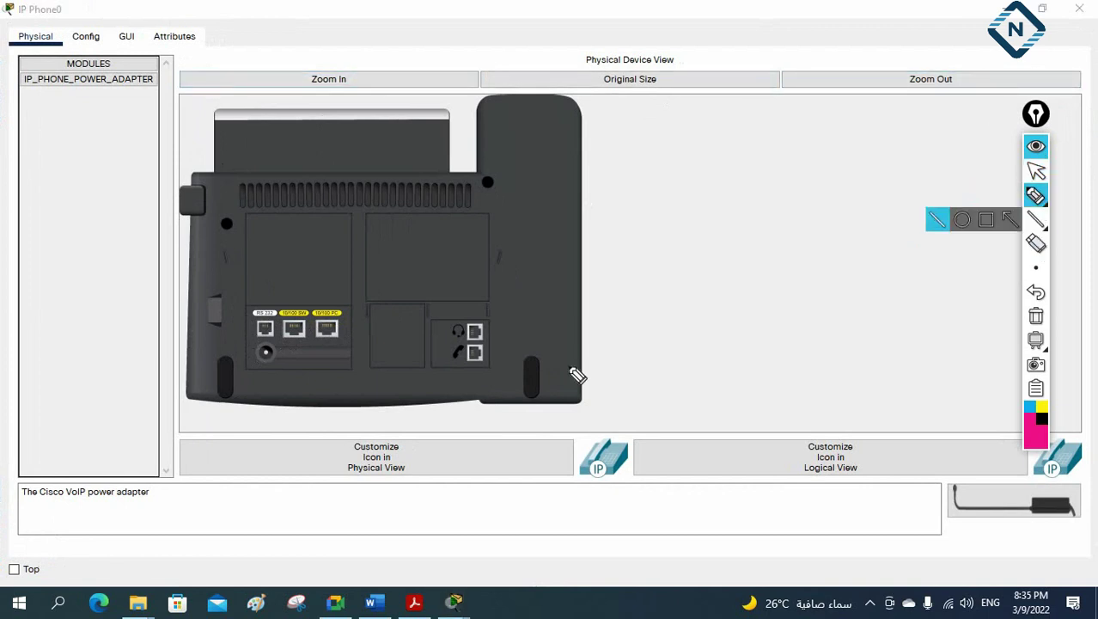
{"action": "left_click_drag", "start_coordinate": [307, 284], "coordinate": [301, 325]}
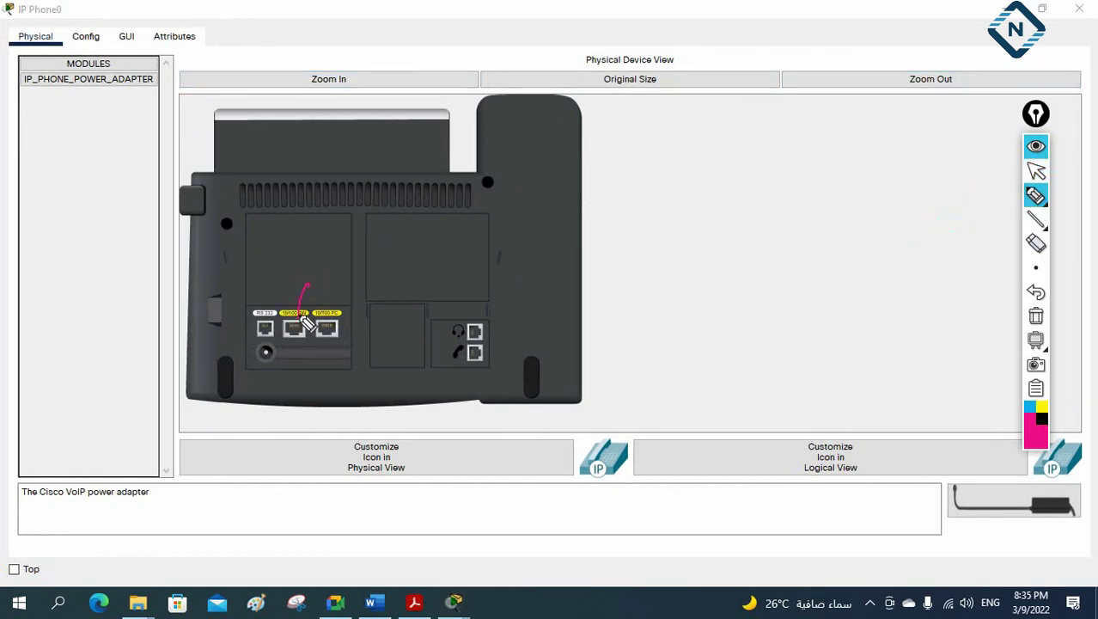
{"action": "mouse_move", "coordinate": [330, 314]}
{"action": "left_mouse_down"}
{"action": "mouse_move", "coordinate": [348, 301]}
{"action": "mouse_move", "coordinate": [437, 342]}
{"action": "left_mouse_up"}
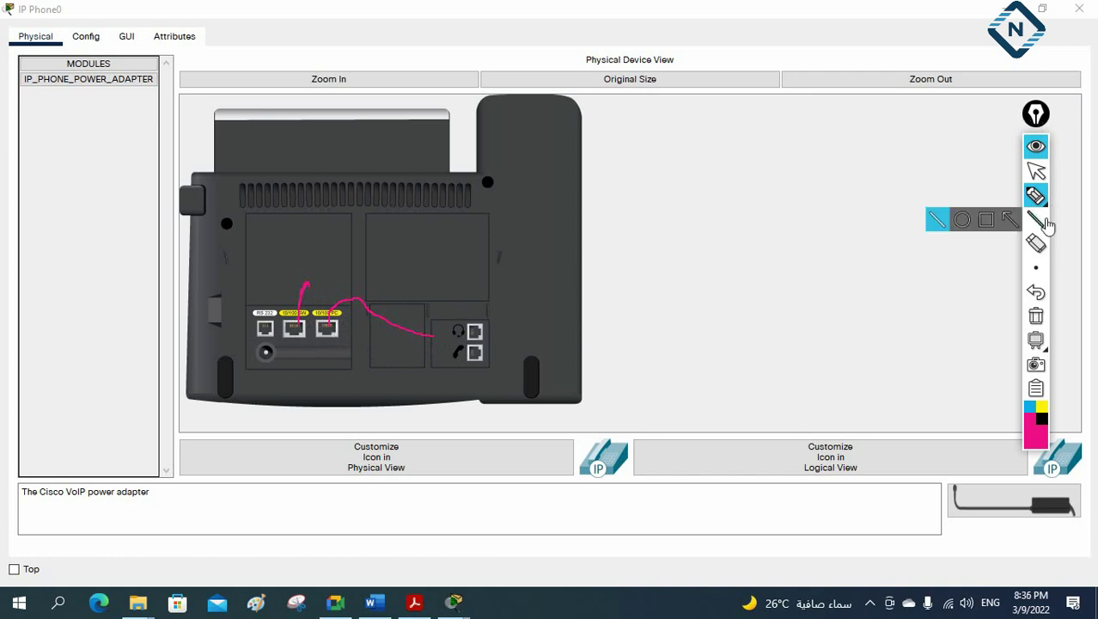
{"action": "left_click", "coordinate": [1035, 315]}
{"action": "left_click", "coordinate": [1036, 171]}
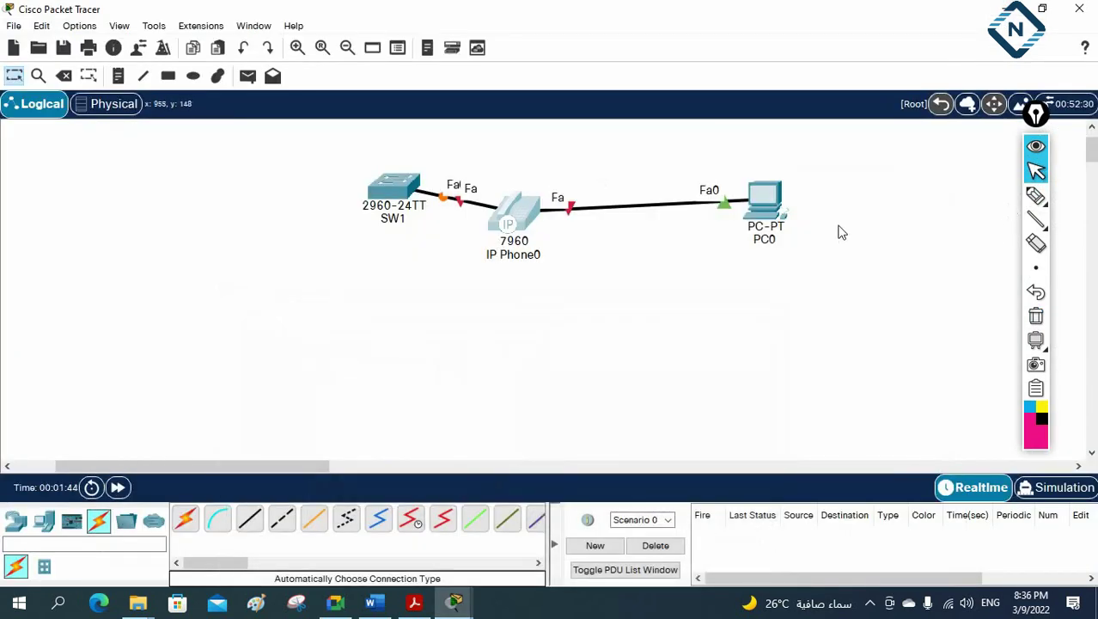
Line up IP Phone0 between SW1 and PC0, and trace the switch-to-phone and phone-to-PC links with temporary pen marks
{"action": "left_click_drag", "start_coordinate": [528, 214], "coordinate": [563, 196]}
{"action": "left_click", "coordinate": [1036, 195]}
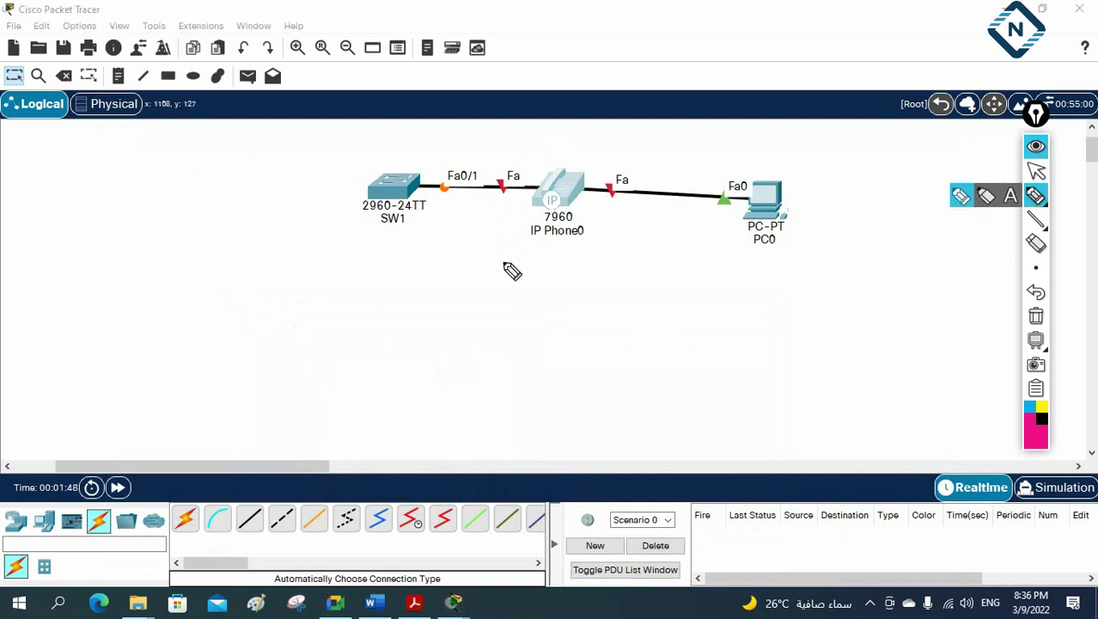
{"action": "mouse_move", "coordinate": [419, 184]}
{"action": "left_mouse_down"}
{"action": "mouse_move", "coordinate": [439, 166]}
{"action": "mouse_move", "coordinate": [504, 156]}
{"action": "mouse_move", "coordinate": [546, 189]}
{"action": "left_mouse_up"}
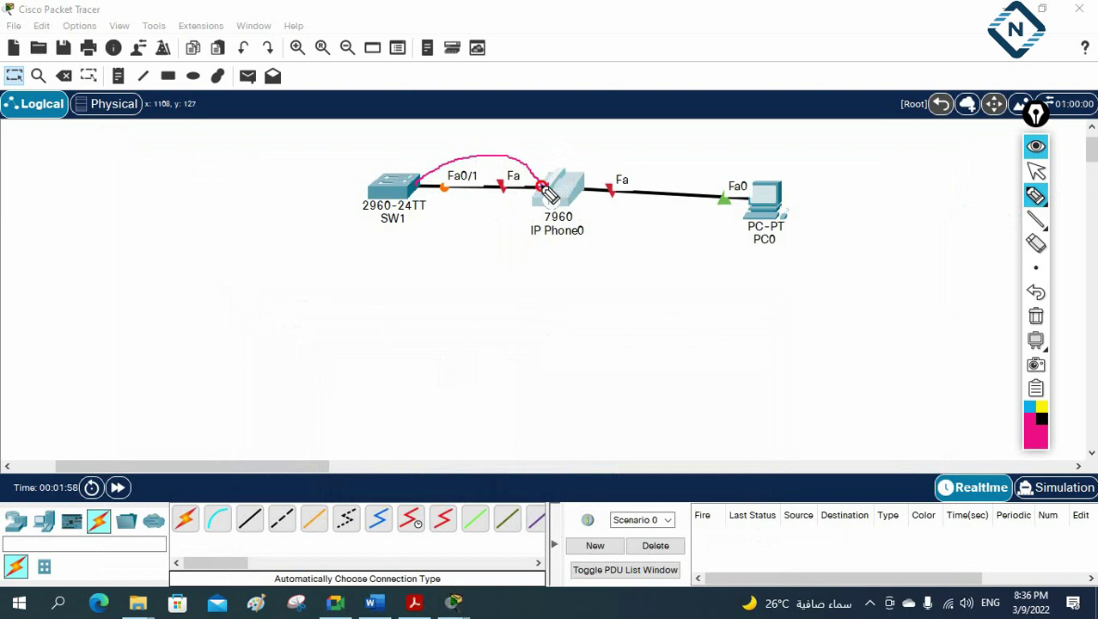
{"action": "mouse_move", "coordinate": [426, 191]}
{"action": "left_mouse_down"}
{"action": "mouse_move", "coordinate": [442, 160]}
{"action": "mouse_move", "coordinate": [486, 154]}
{"action": "mouse_move", "coordinate": [549, 195]}
{"action": "left_mouse_up"}
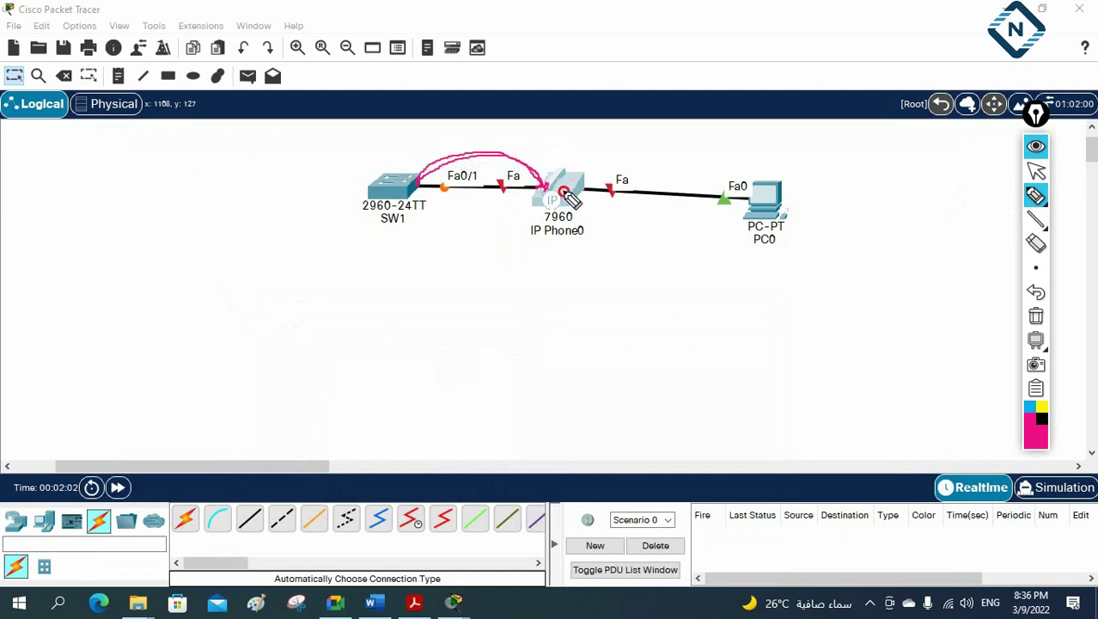
{"action": "mouse_move", "coordinate": [567, 190]}
{"action": "left_mouse_down"}
{"action": "mouse_move", "coordinate": [630, 156]}
{"action": "mouse_move", "coordinate": [731, 161]}
{"action": "mouse_move", "coordinate": [760, 182]}
{"action": "left_mouse_up"}
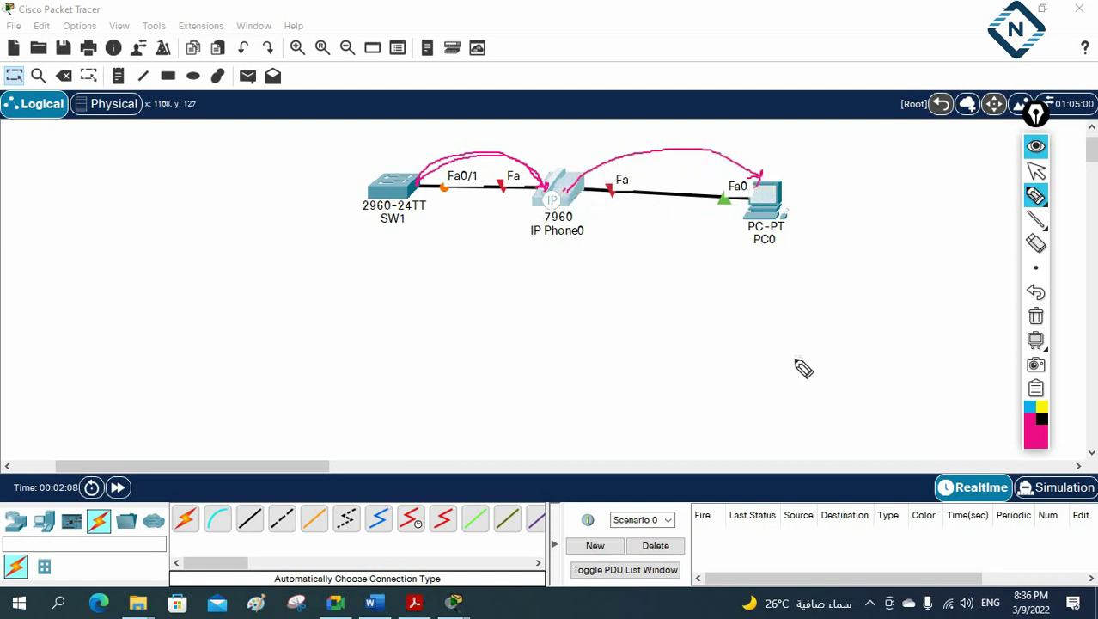
{"action": "left_click", "coordinate": [1036, 315]}
{"action": "left_click", "coordinate": [1035, 171]}
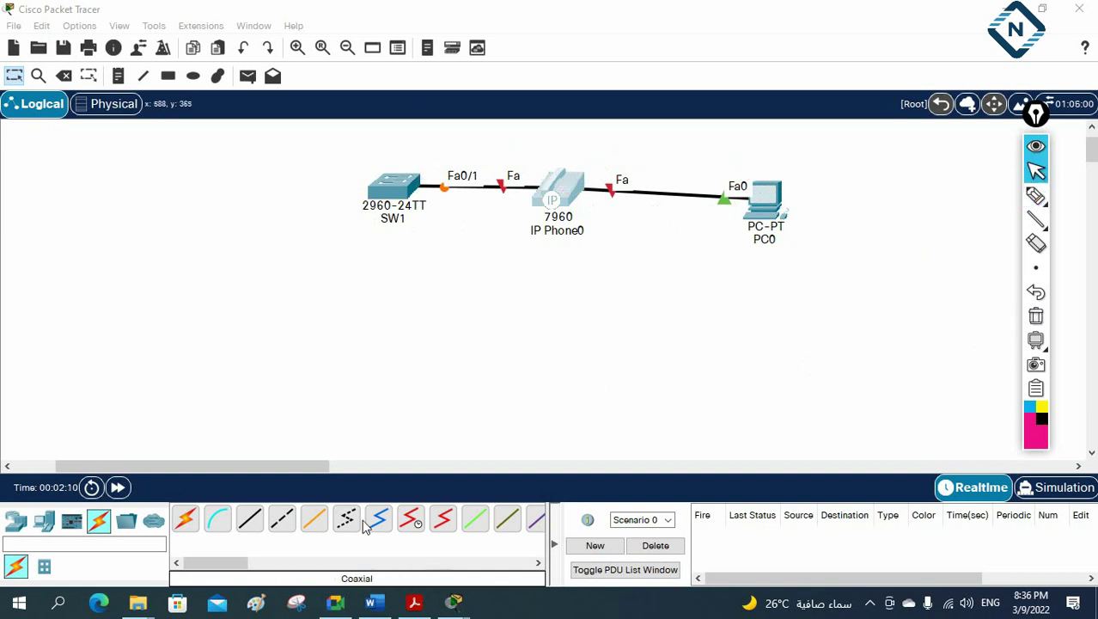
Add a second 7960 IP phone, cable it to SW1 automatically and place it to the lower left of the switch
{"action": "left_click", "coordinate": [44, 520]}
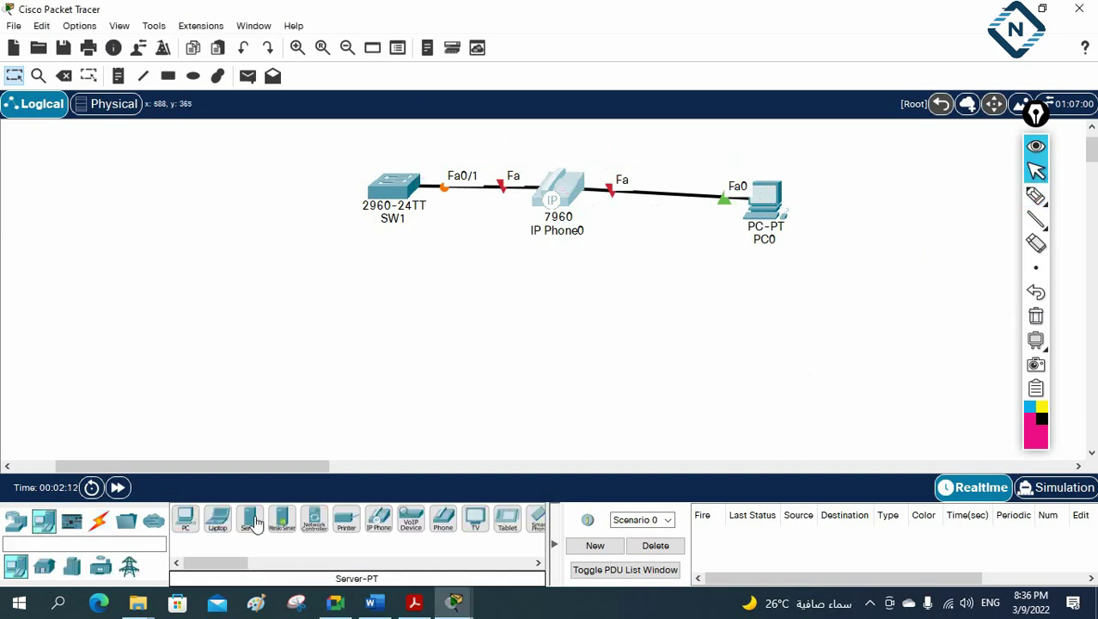
{"action": "left_click_drag", "start_coordinate": [381, 516], "coordinate": [333, 296]}
{"action": "left_click", "coordinate": [99, 520]}
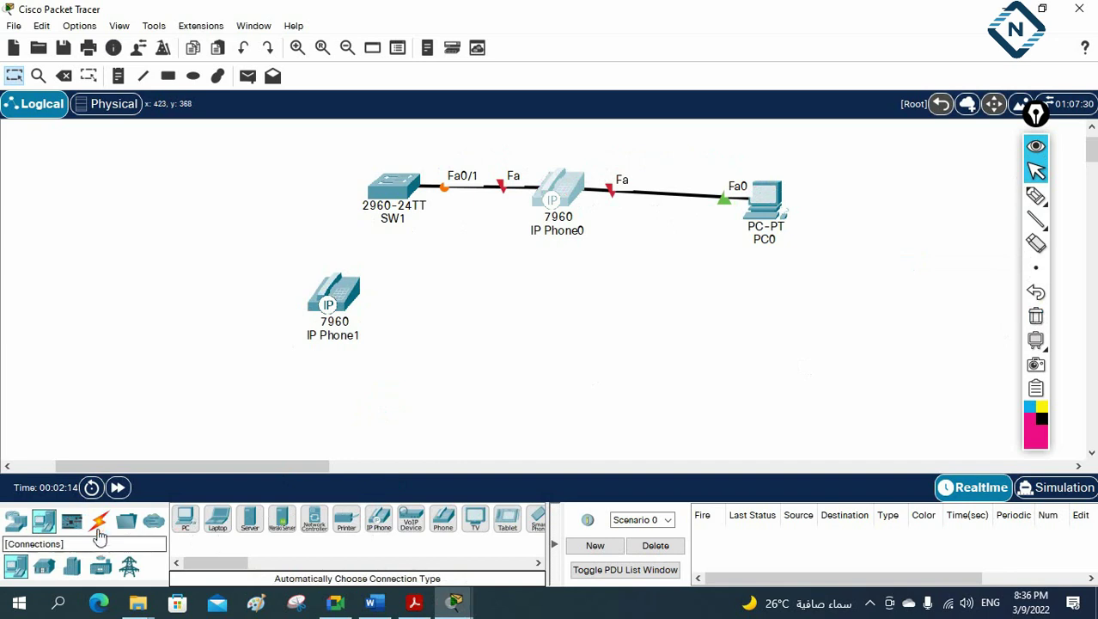
{"action": "left_click", "coordinate": [184, 518]}
{"action": "left_click", "coordinate": [326, 294]}
{"action": "left_click", "coordinate": [376, 199]}
{"action": "left_click_drag", "start_coordinate": [333, 295], "coordinate": [169, 288]}
Add a second PC below IP Phone1 and, after trying the phone, connect it directly to SW1 with an automatic cable
{"action": "left_click", "coordinate": [47, 526]}
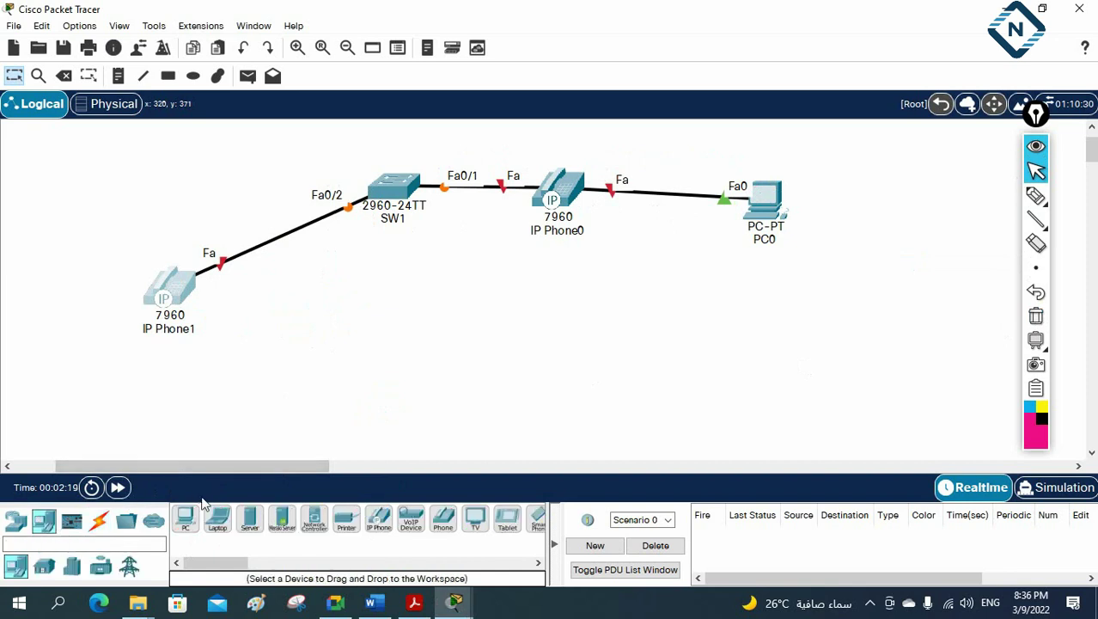
{"action": "left_click_drag", "start_coordinate": [185, 518], "coordinate": [254, 408]}
{"action": "left_click", "coordinate": [101, 525]}
{"action": "left_click", "coordinate": [184, 518]}
{"action": "left_click", "coordinate": [252, 404]}
{"action": "left_click", "coordinate": [170, 289]}
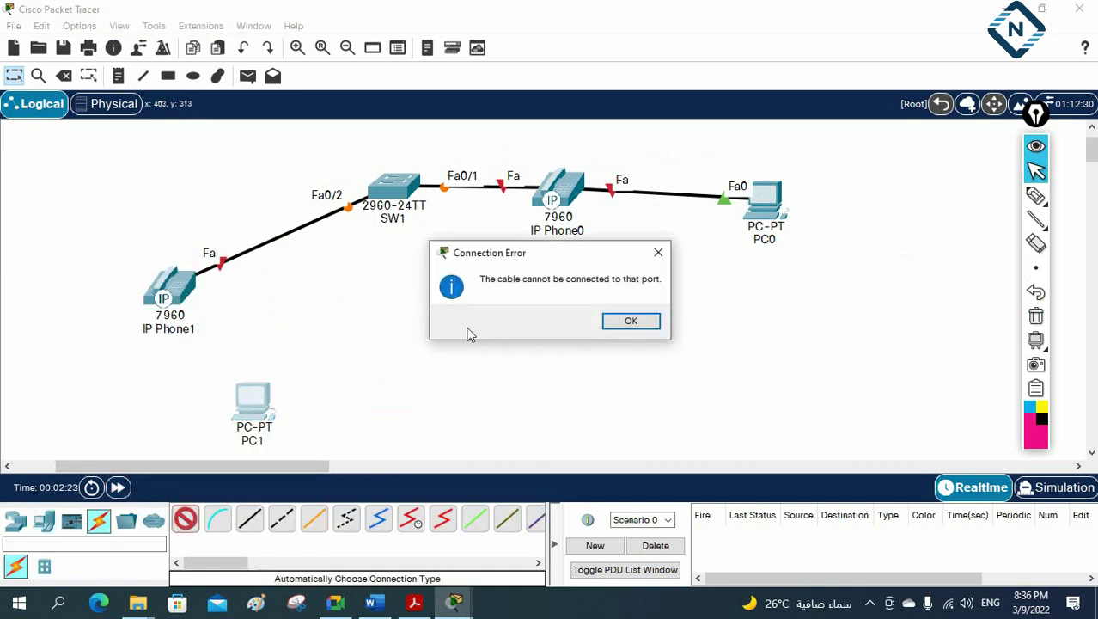
{"action": "left_click", "coordinate": [631, 320]}
{"action": "left_click", "coordinate": [380, 196]}
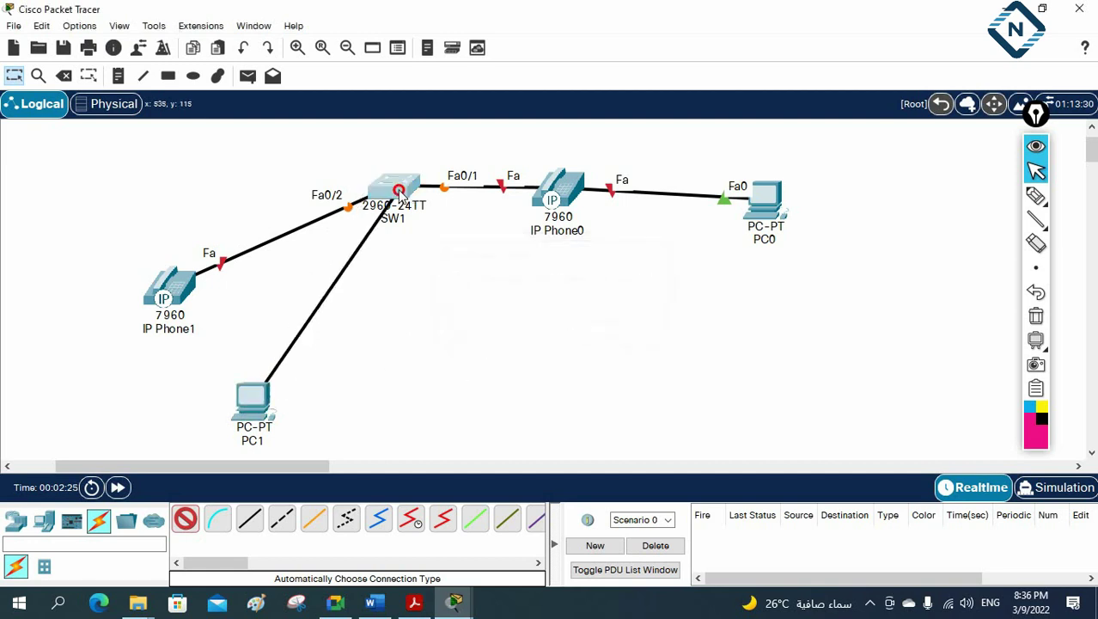
Reposition IP Phone1 level with SW1 on its left side, and PC1 to the lower left of the switch
{"action": "left_click_drag", "start_coordinate": [174, 290], "coordinate": [69, 191]}
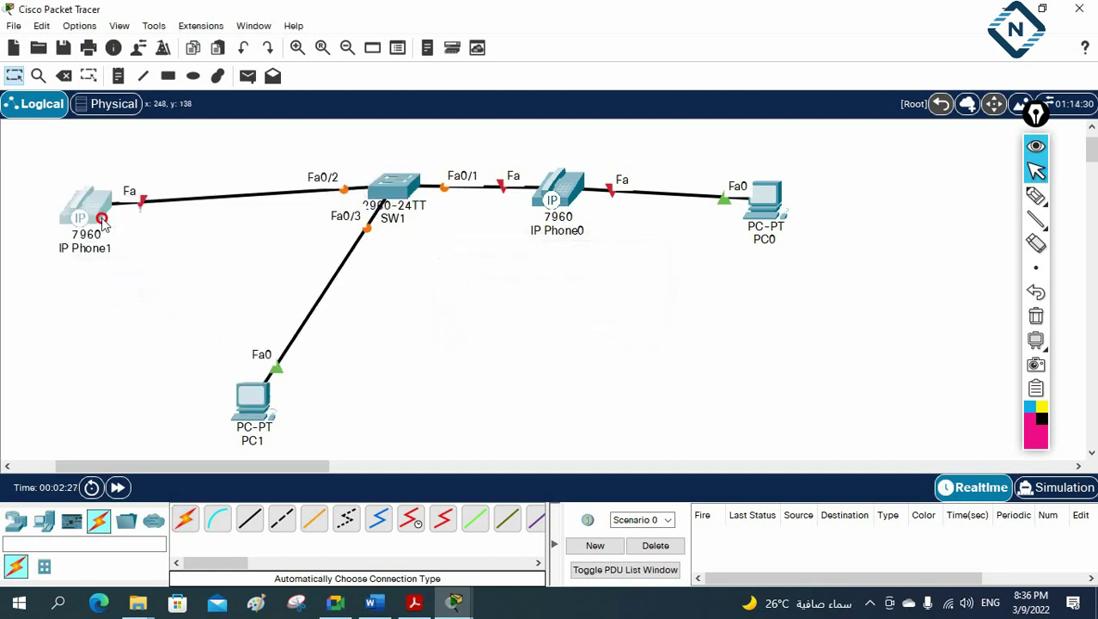
{"action": "left_click_drag", "start_coordinate": [257, 401], "coordinate": [206, 333]}
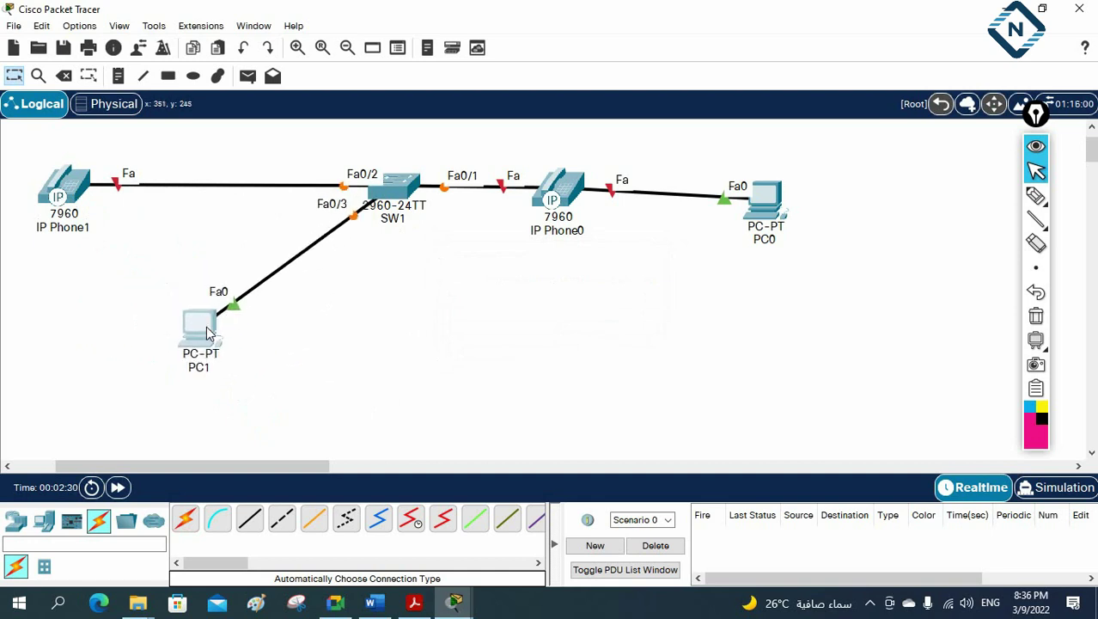
Circle switch ports Fa0/2, Fa0/3 and Fa0/1 and tick PC0 with the pen, and clear all the marks
{"action": "left_click", "coordinate": [1035, 196]}
{"action": "mouse_move", "coordinate": [342, 161]}
{"action": "left_mouse_down"}
{"action": "mouse_move", "coordinate": [329, 184]}
{"action": "mouse_move", "coordinate": [346, 196]}
{"action": "mouse_move", "coordinate": [341, 163]}
{"action": "left_mouse_up"}
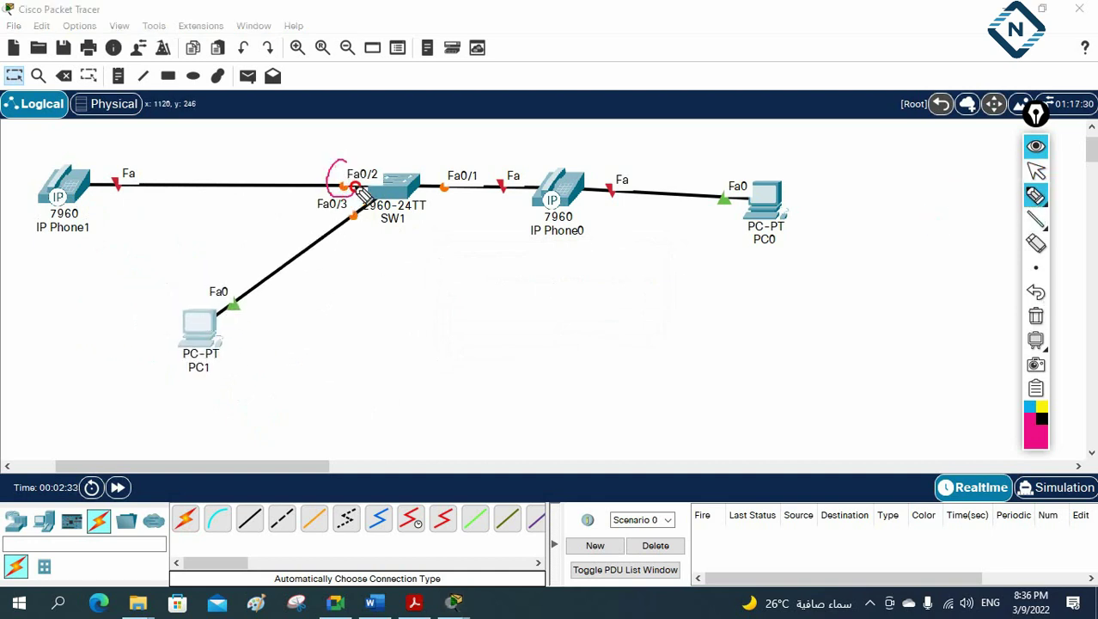
{"action": "mouse_move", "coordinate": [354, 206]}
{"action": "left_mouse_down"}
{"action": "mouse_move", "coordinate": [310, 203]}
{"action": "mouse_move", "coordinate": [345, 197]}
{"action": "left_mouse_up"}
{"action": "left_click_drag", "start_coordinate": [356, 153], "coordinate": [375, 136]}
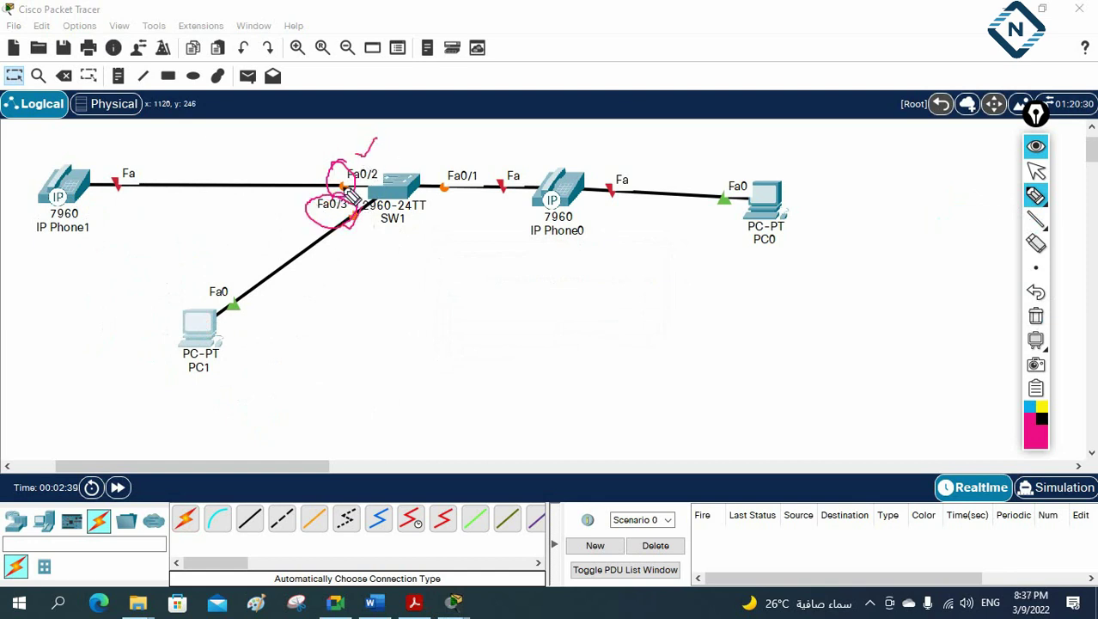
{"action": "mouse_move", "coordinate": [292, 120]}
{"action": "left_mouse_down"}
{"action": "mouse_move", "coordinate": [348, 112]}
{"action": "mouse_move", "coordinate": [388, 190]}
{"action": "mouse_move", "coordinate": [387, 262]}
{"action": "mouse_move", "coordinate": [312, 337]}
{"action": "left_mouse_up"}
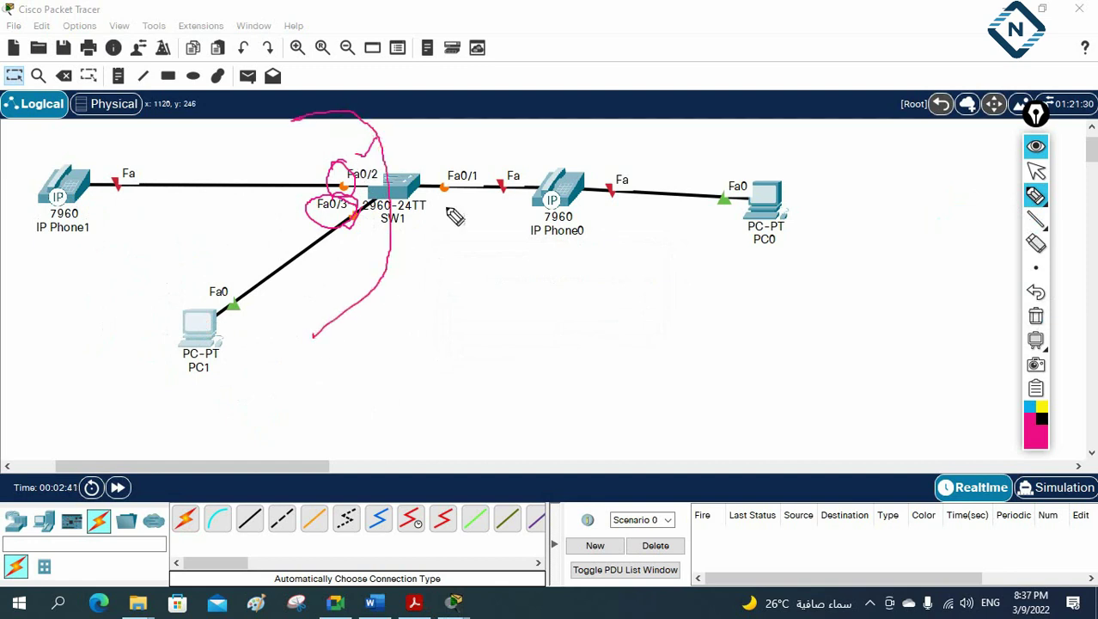
{"action": "mouse_move", "coordinate": [466, 162]}
{"action": "left_mouse_down"}
{"action": "mouse_move", "coordinate": [432, 171]}
{"action": "mouse_move", "coordinate": [449, 224]}
{"action": "mouse_move", "coordinate": [478, 209]}
{"action": "mouse_move", "coordinate": [461, 146]}
{"action": "left_mouse_up"}
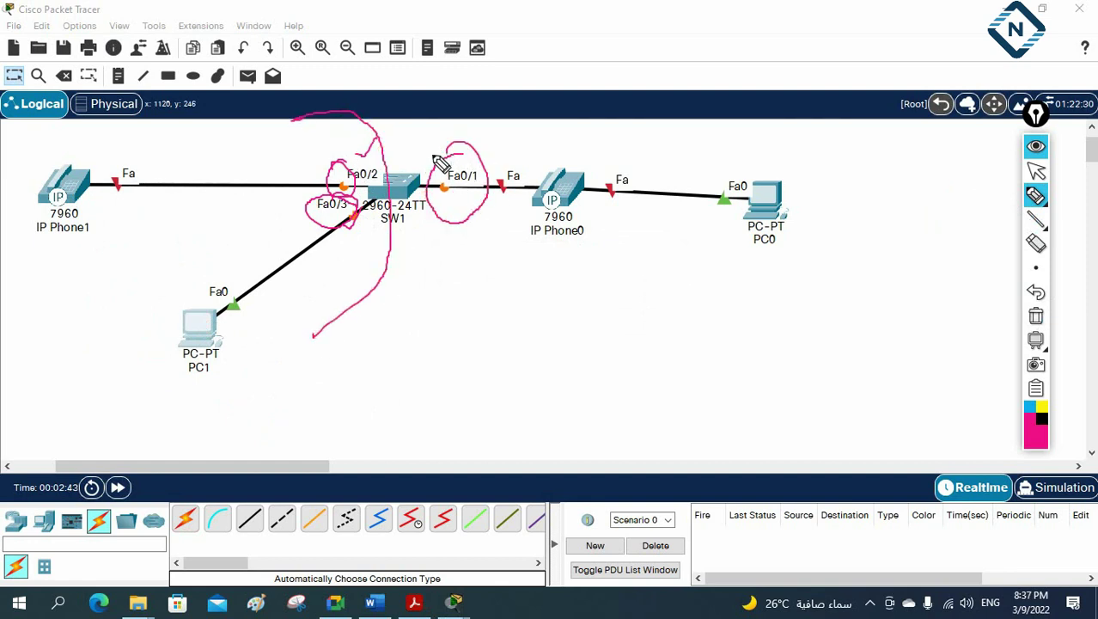
{"action": "left_click_drag", "start_coordinate": [461, 191], "coordinate": [467, 191]}
{"action": "left_click_drag", "start_coordinate": [797, 204], "coordinate": [832, 173]}
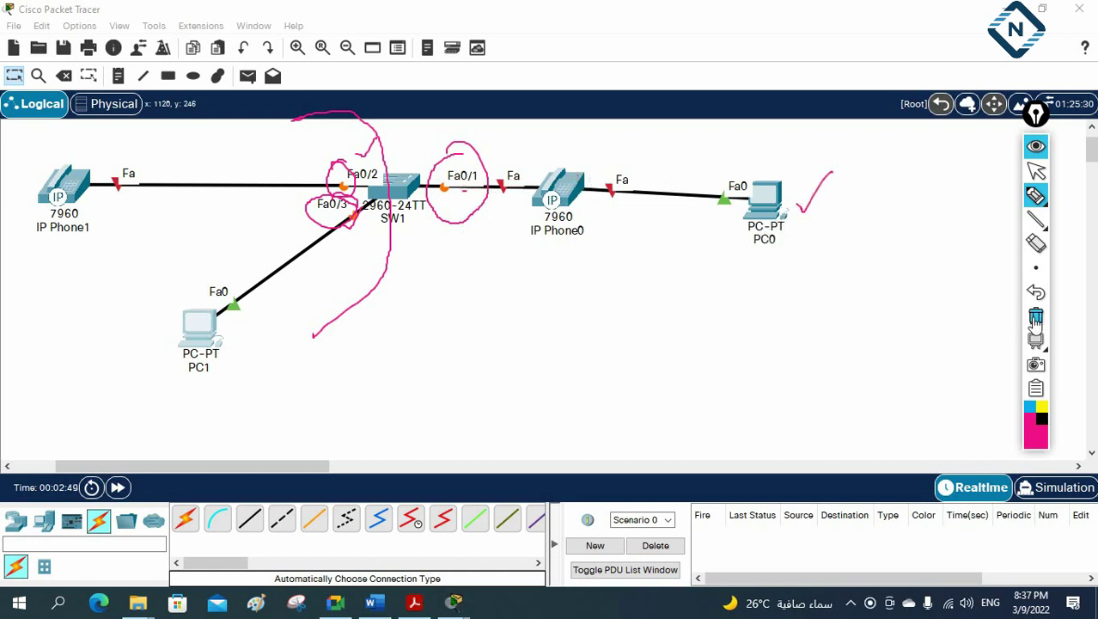
{"action": "left_click", "coordinate": [1035, 316]}
Outline the daisy-chained and separately cabled phone and PC pairs with the pen, marking the switch ports each pair uses
{"action": "mouse_move", "coordinate": [827, 169]}
{"action": "left_mouse_down"}
{"action": "mouse_move", "coordinate": [584, 147]}
{"action": "mouse_move", "coordinate": [490, 166]}
{"action": "mouse_move", "coordinate": [508, 261]}
{"action": "mouse_move", "coordinate": [688, 285]}
{"action": "mouse_move", "coordinate": [817, 263]}
{"action": "mouse_move", "coordinate": [844, 213]}
{"action": "mouse_move", "coordinate": [812, 159]}
{"action": "left_mouse_up"}
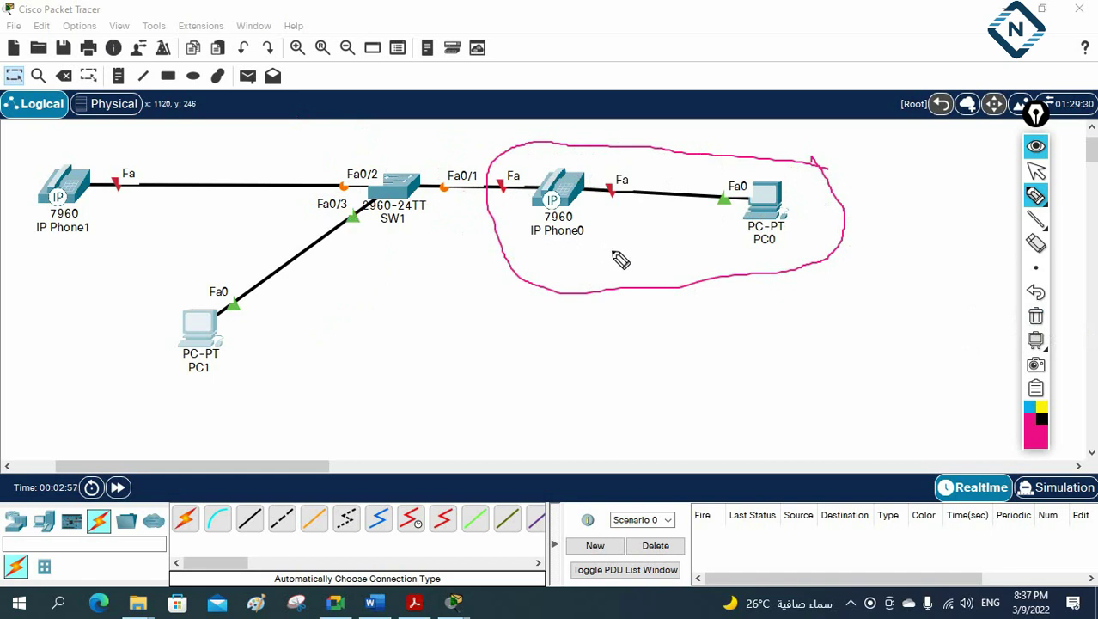
{"action": "mouse_move", "coordinate": [28, 161]}
{"action": "left_mouse_down"}
{"action": "mouse_move", "coordinate": [67, 135]}
{"action": "mouse_move", "coordinate": [196, 93]}
{"action": "mouse_move", "coordinate": [399, 165]}
{"action": "mouse_move", "coordinate": [361, 305]}
{"action": "mouse_move", "coordinate": [170, 414]}
{"action": "left_mouse_up"}
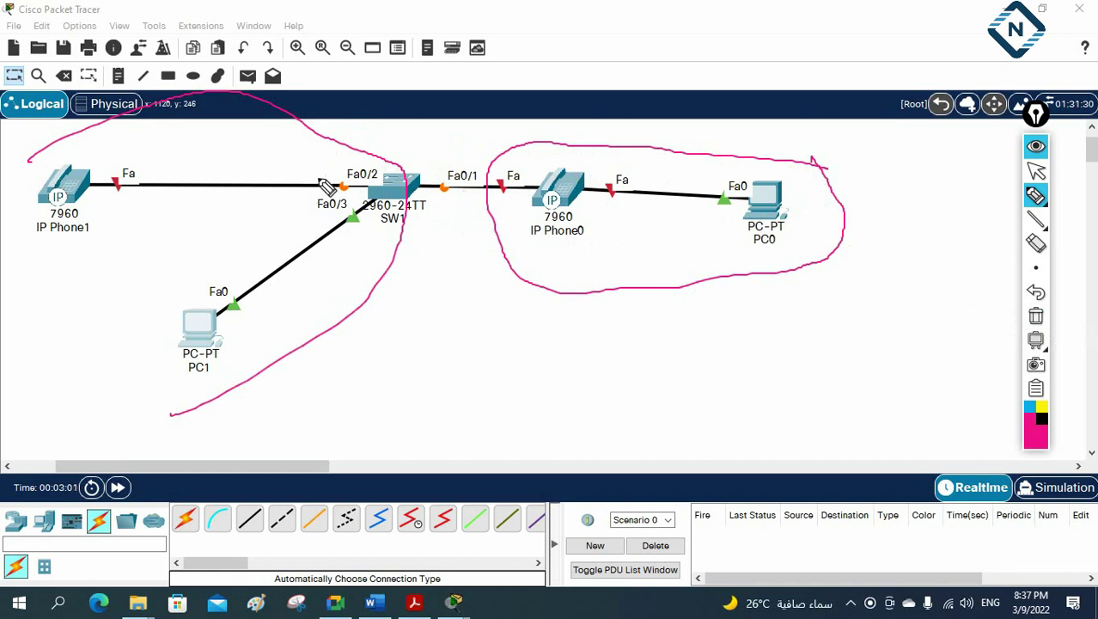
{"action": "mouse_move", "coordinate": [580, 103]}
{"action": "left_mouse_down"}
{"action": "mouse_move", "coordinate": [529, 161]}
{"action": "mouse_move", "coordinate": [488, 148]}
{"action": "left_mouse_up"}
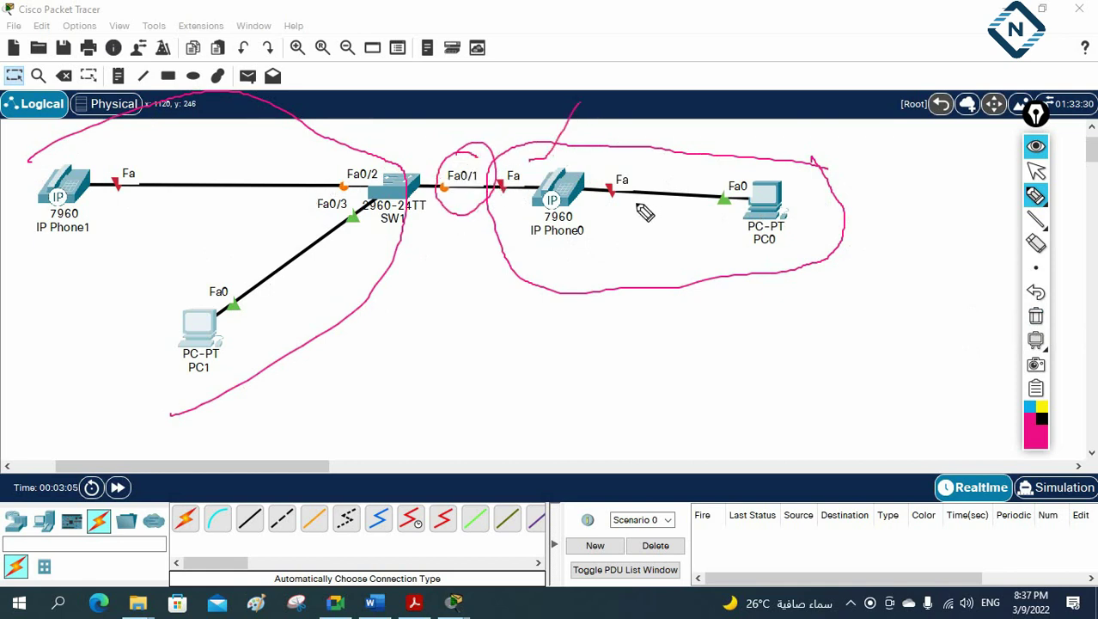
{"action": "mouse_move", "coordinate": [327, 163]}
{"action": "left_mouse_down"}
{"action": "mouse_move", "coordinate": [351, 260]}
{"action": "mouse_move", "coordinate": [317, 151]}
{"action": "mouse_move", "coordinate": [342, 196]}
{"action": "left_mouse_up"}
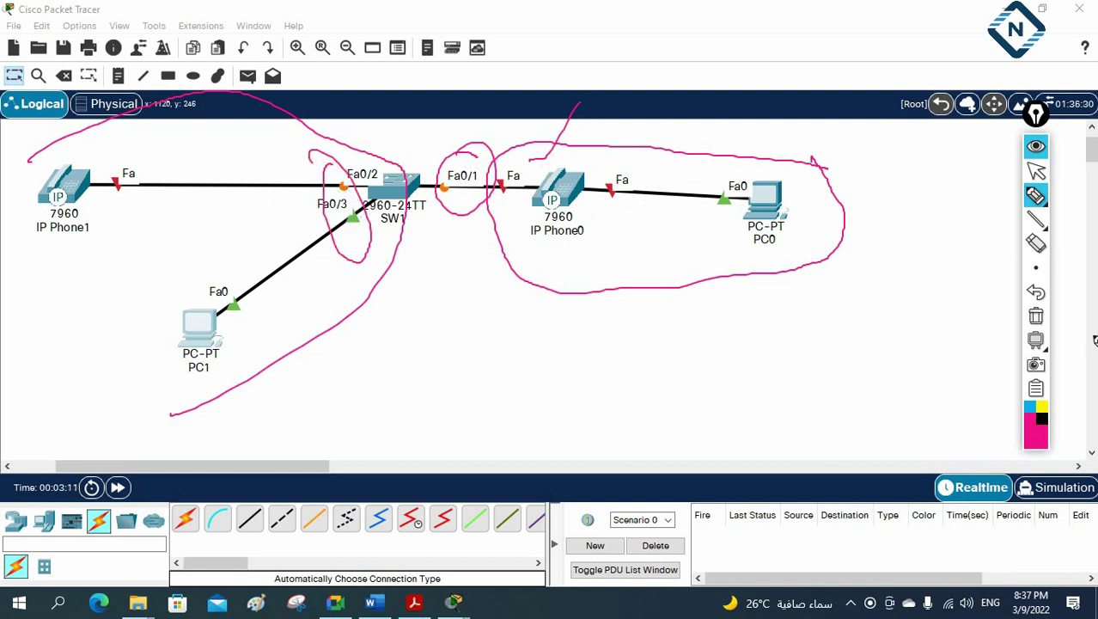
Clear the pen marks and plug the IP_PHONE_POWER_ADAPTER into the power socket of IP Phone1
{"action": "left_click", "coordinate": [1035, 316]}
{"action": "left_click", "coordinate": [1035, 171]}
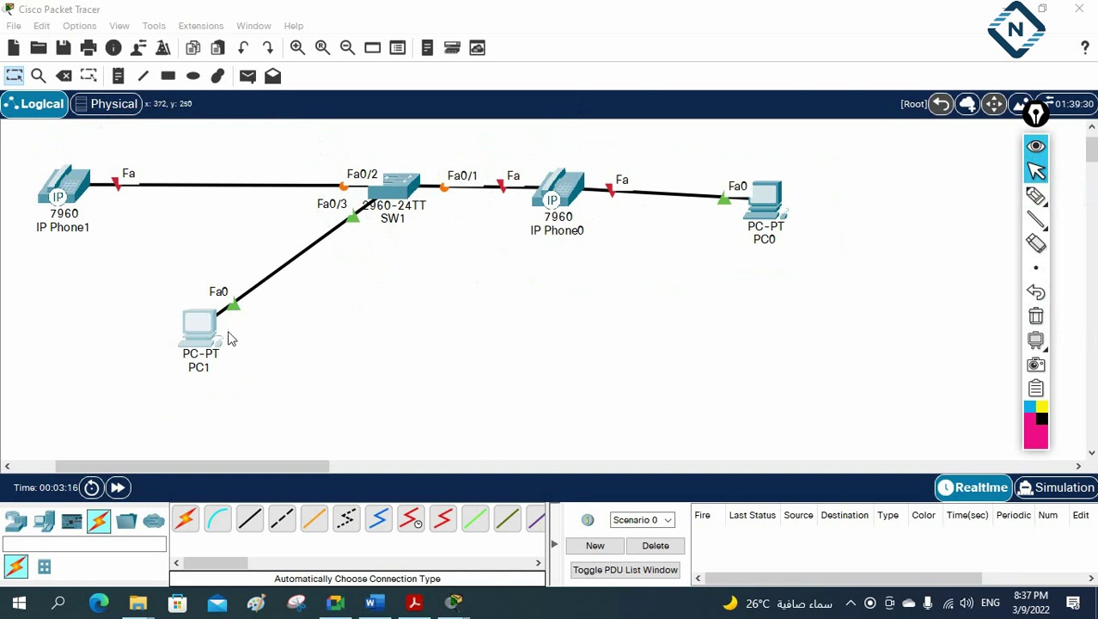
{"action": "left_click", "coordinate": [83, 193]}
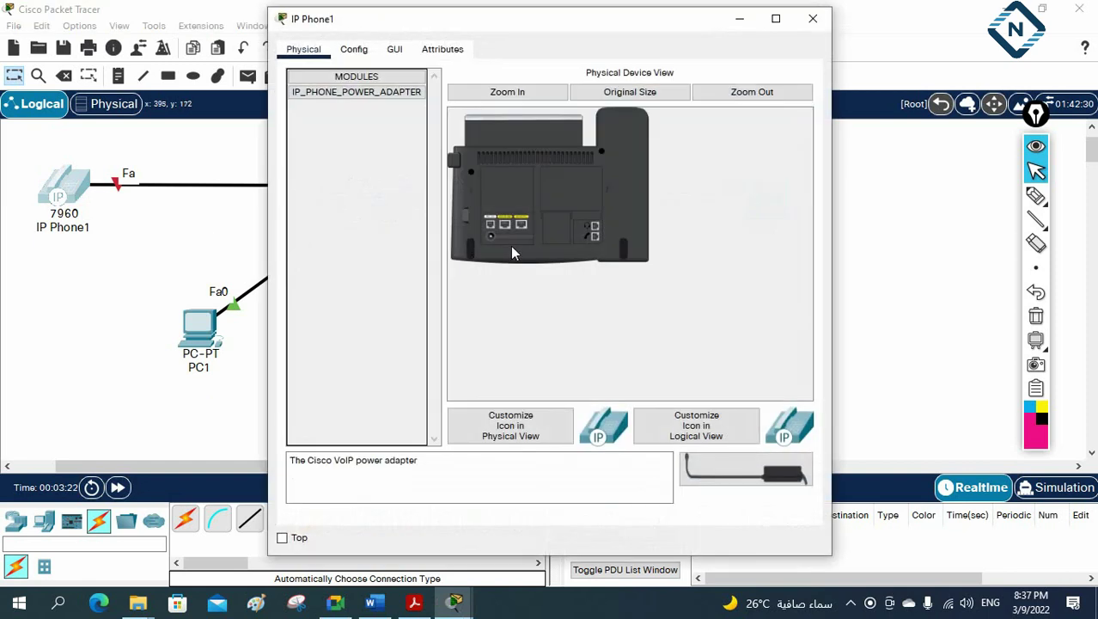
{"action": "left_click", "coordinate": [538, 91]}
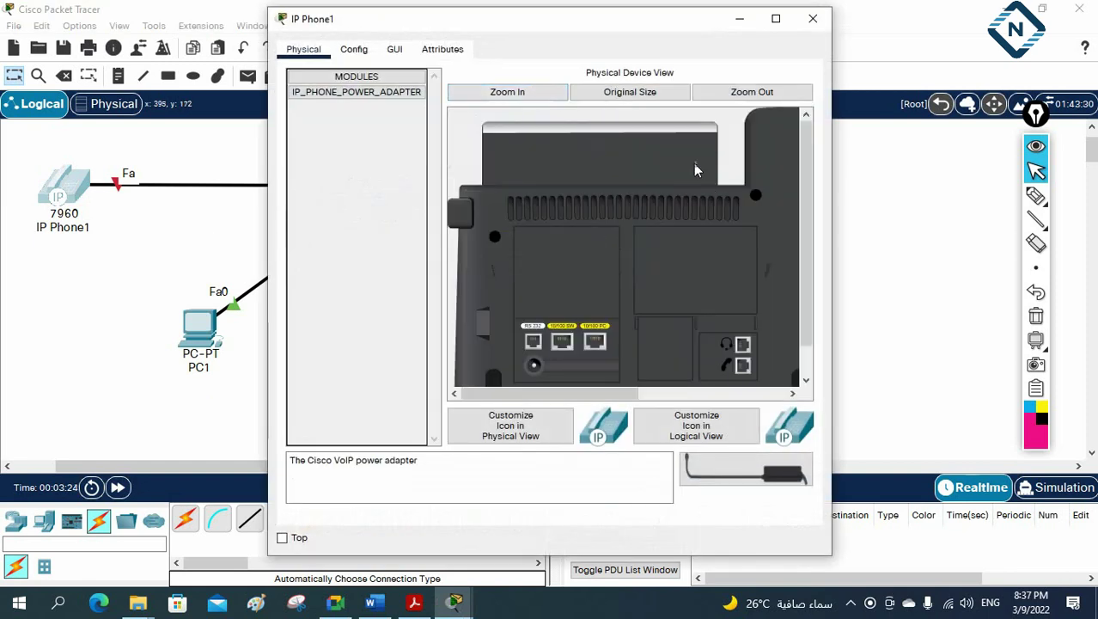
{"action": "scroll", "coordinate": [806, 189], "scroll_direction": "down", "scroll_amount": 1}
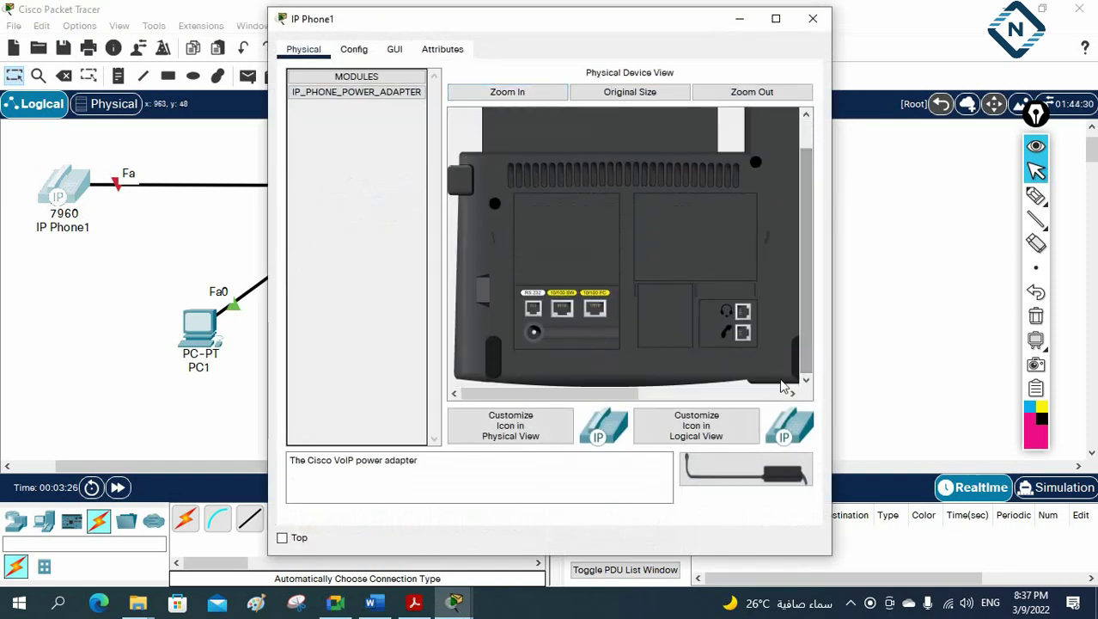
{"action": "left_click_drag", "start_coordinate": [720, 477], "coordinate": [529, 335]}
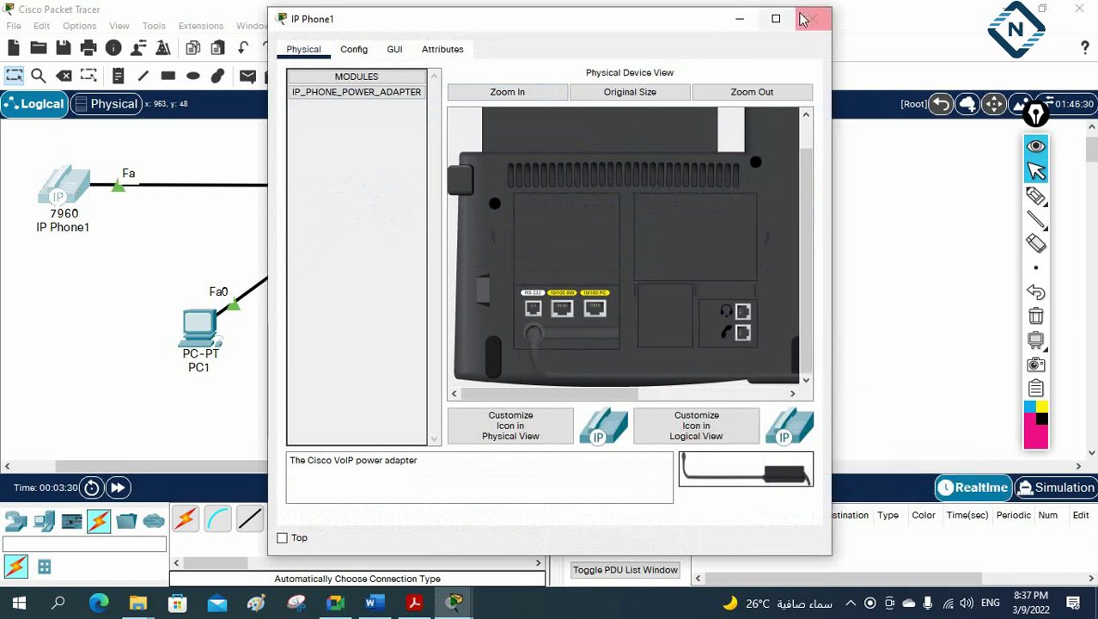
{"action": "left_click", "coordinate": [812, 18]}
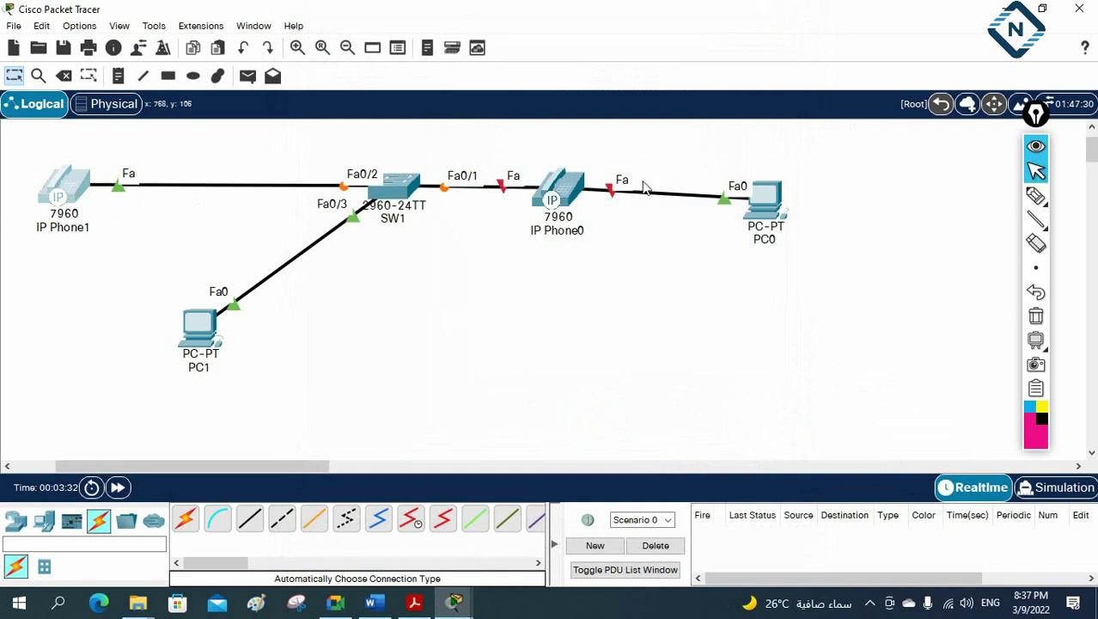
Plug the power adapter into IP Phone0, and move that phone and PC0 slightly farther away from SW1
{"action": "left_click", "coordinate": [568, 194]}
{"action": "left_click_drag", "start_coordinate": [759, 477], "coordinate": [532, 372]}
{"action": "left_click", "coordinate": [551, 95]}
{"action": "scroll", "coordinate": [807, 196], "scroll_direction": "down", "scroll_amount": 2}
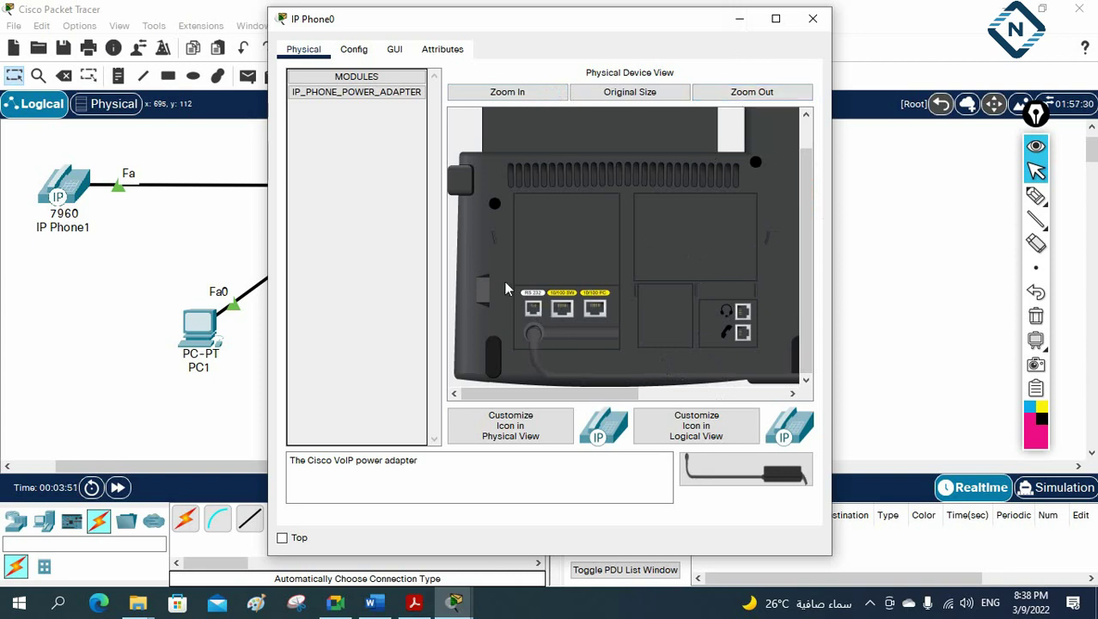
{"action": "left_click_drag", "start_coordinate": [592, 25], "coordinate": [660, 198]}
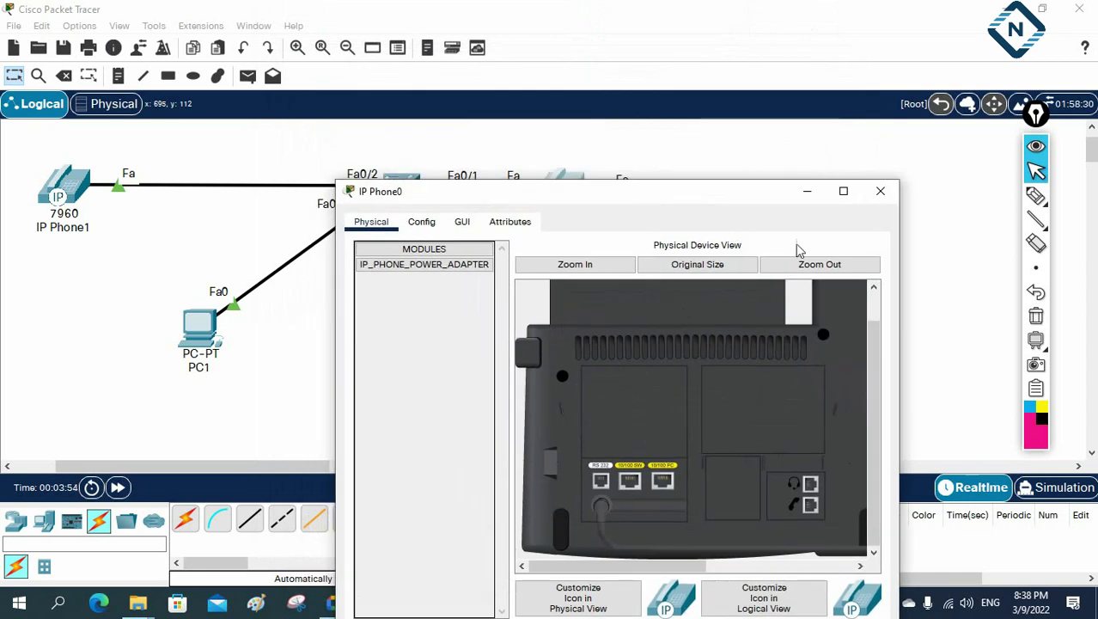
{"action": "left_click", "coordinate": [881, 193]}
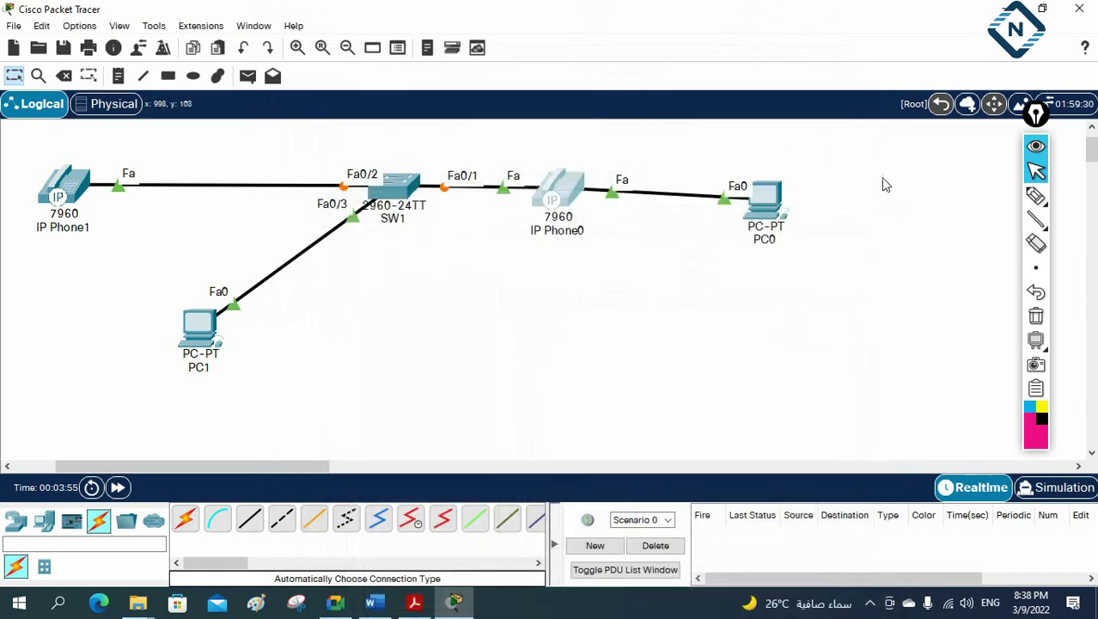
{"action": "left_click_drag", "start_coordinate": [597, 174], "coordinate": [609, 188]}
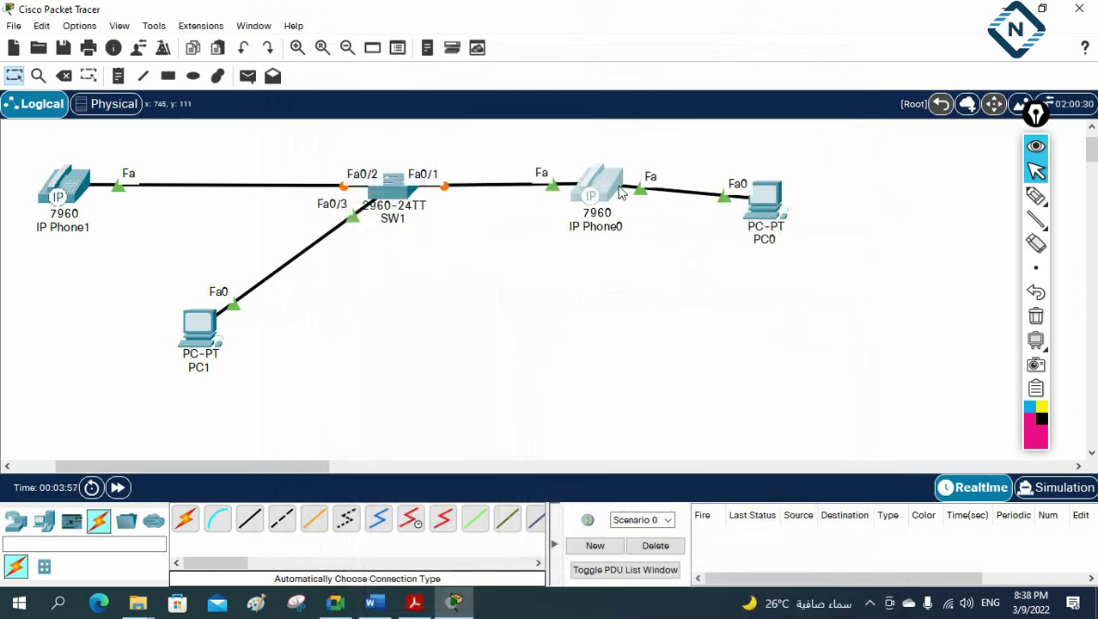
{"action": "left_click_drag", "start_coordinate": [767, 200], "coordinate": [801, 176]}
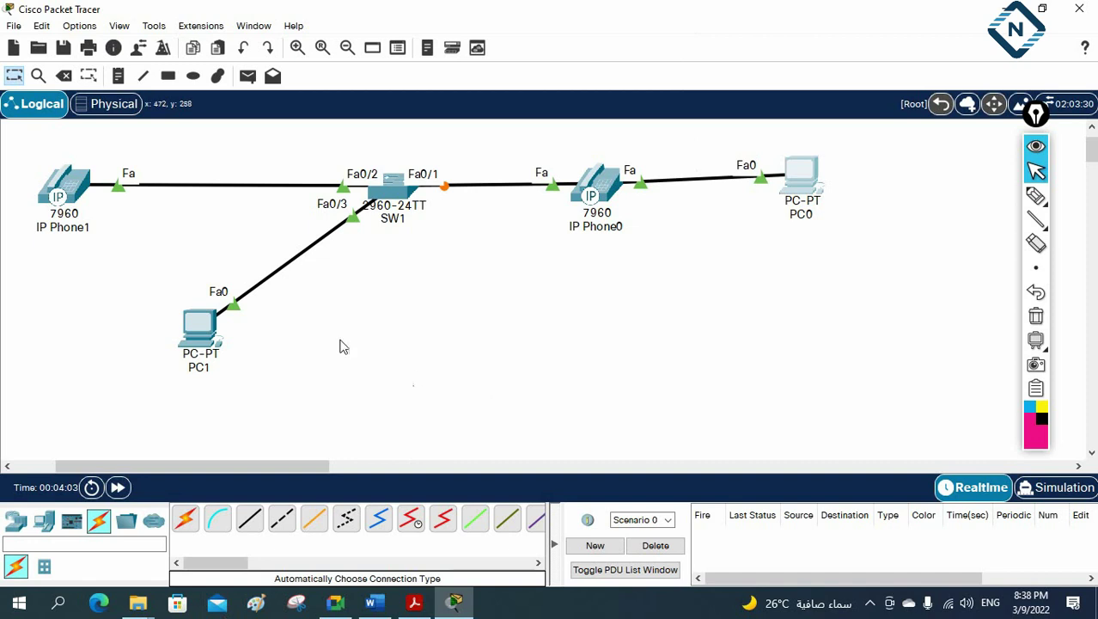
Place a two-line note below PC0 reading "VLAN 10 for Voice" and "VLAN 20 for Sale"
{"action": "left_click", "coordinate": [119, 77]}
{"action": "left_click", "coordinate": [821, 277]}
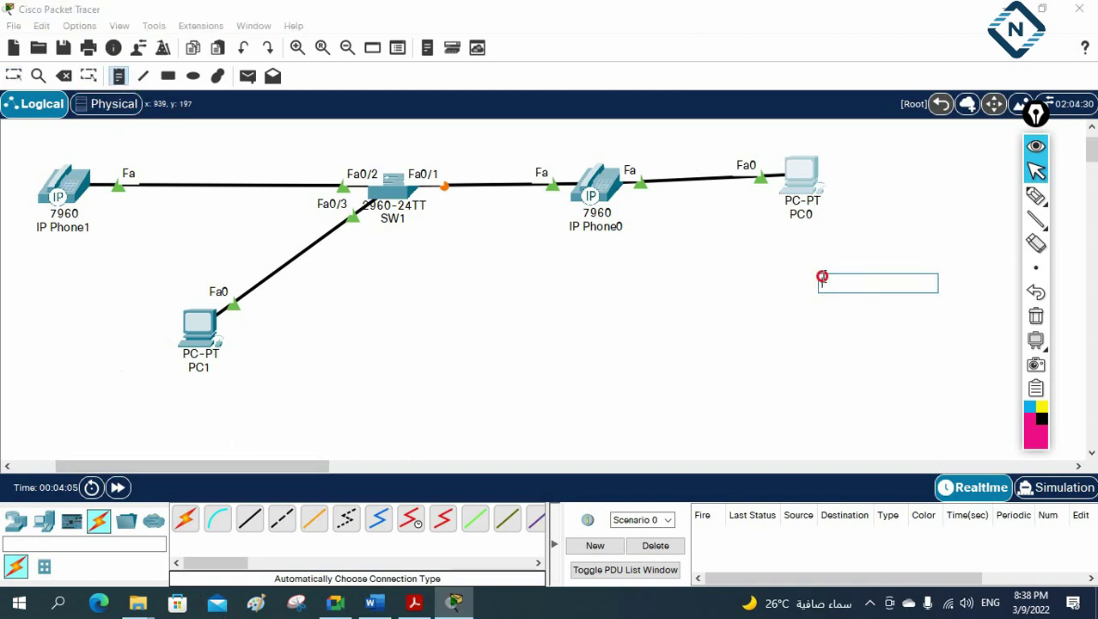
{"action": "type", "text": "1LAN 10 for"}
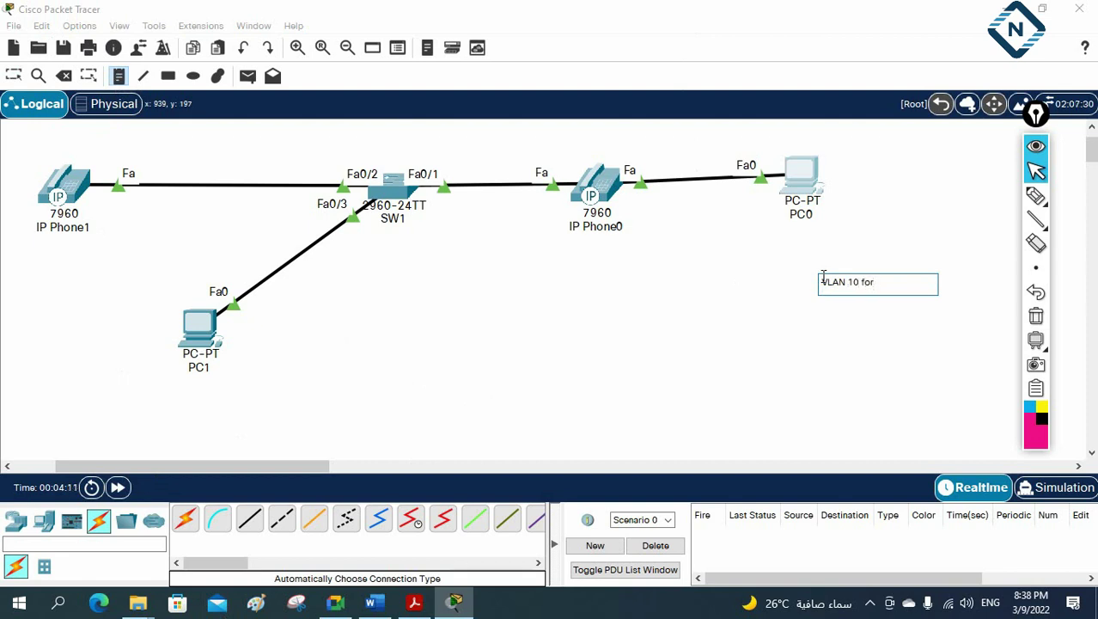
{"action": "type", "text": " VoI"}
{"action": "key", "text": "Return"}
{"action": "type", "text": "VLAN 20 "}
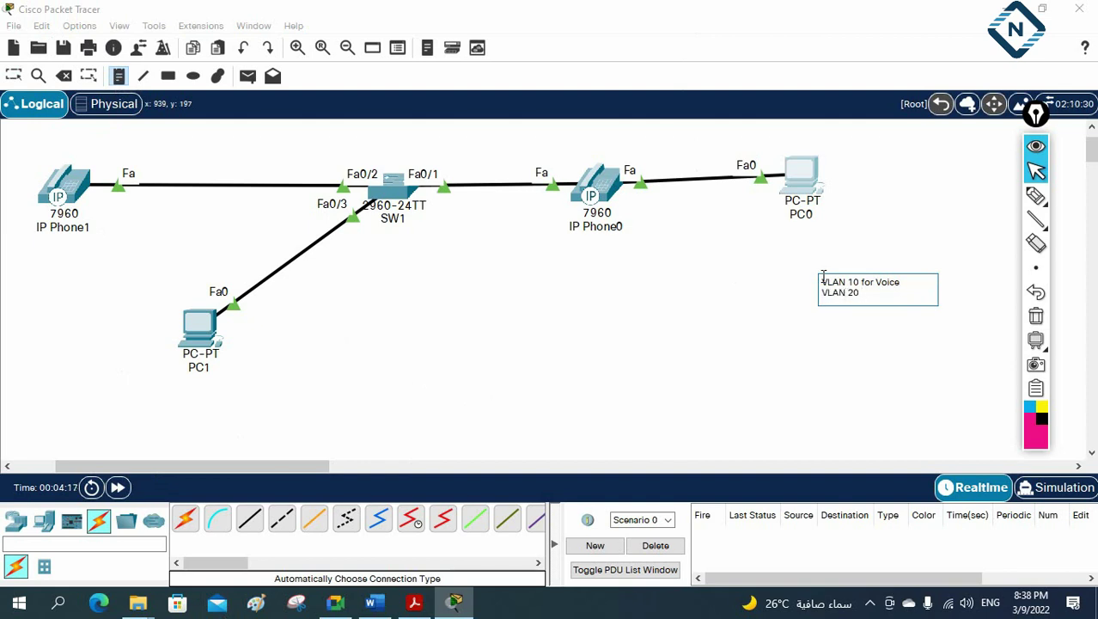
{"action": "type", "text": "for Sale"}
{"action": "left_click", "coordinate": [791, 334]}
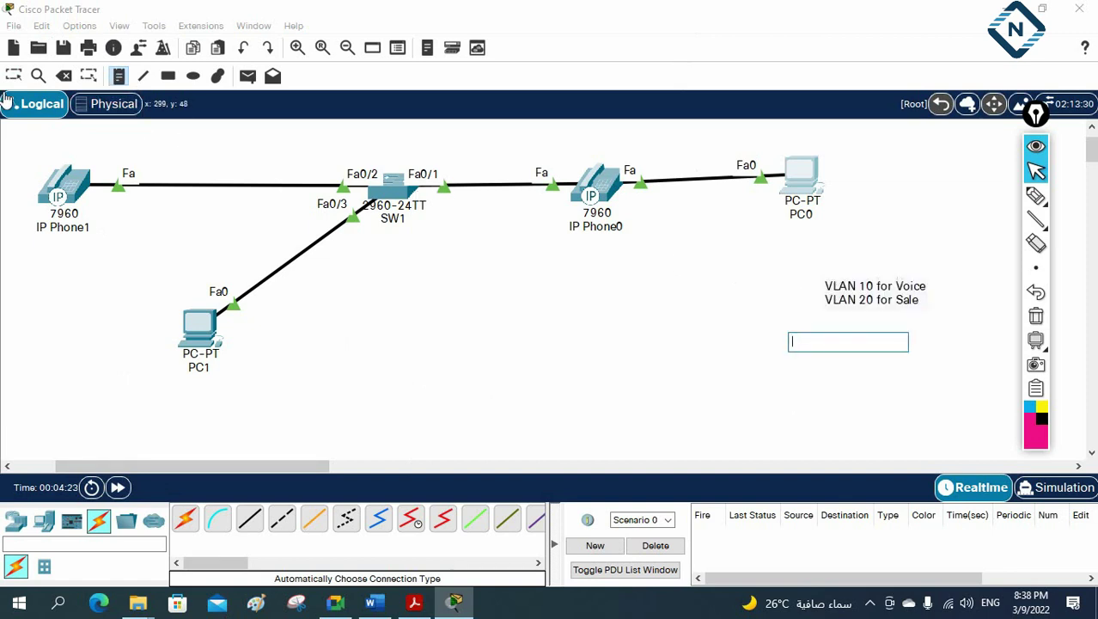
{"action": "key", "text": "Escape"}
Open the command line of SW1 and enter global configuration mode with en and config t
{"action": "left_click", "coordinate": [382, 189]}
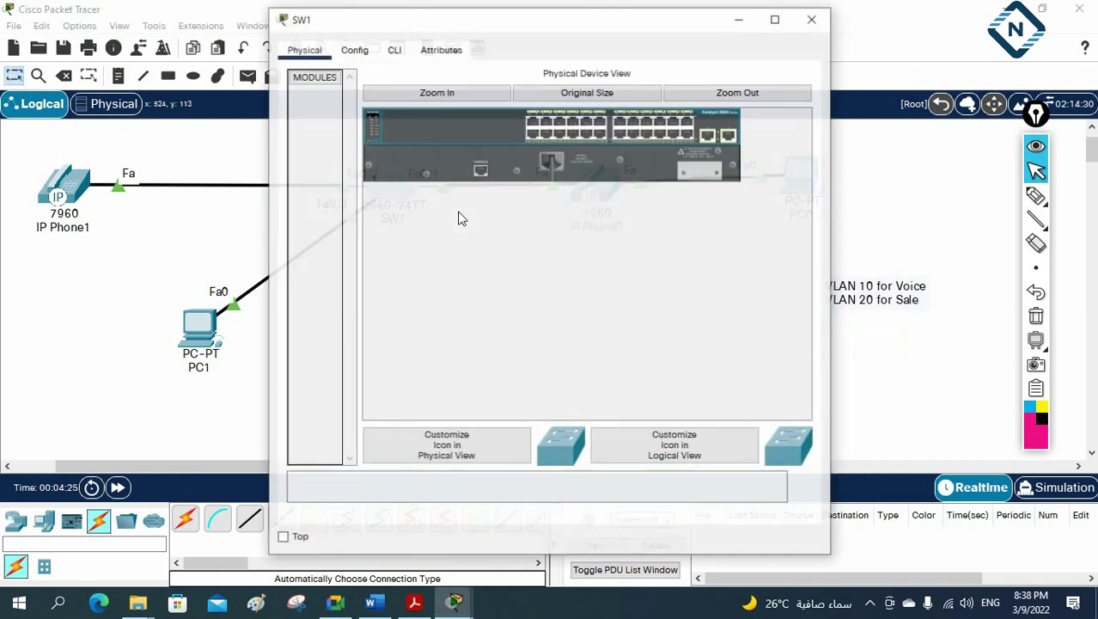
{"action": "left_click", "coordinate": [393, 49]}
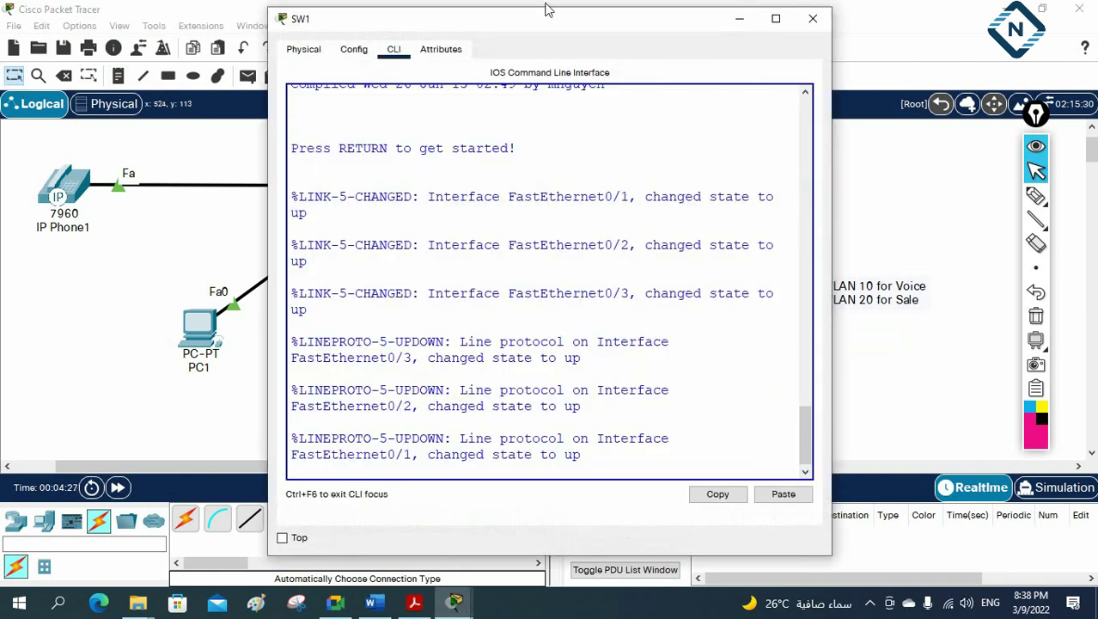
{"action": "left_click_drag", "start_coordinate": [534, 31], "coordinate": [384, 22]}
{"action": "left_click_drag", "start_coordinate": [118, 159], "coordinate": [26, 159]}
{"action": "key", "text": "Return"}
{"action": "key", "text": "Return"}
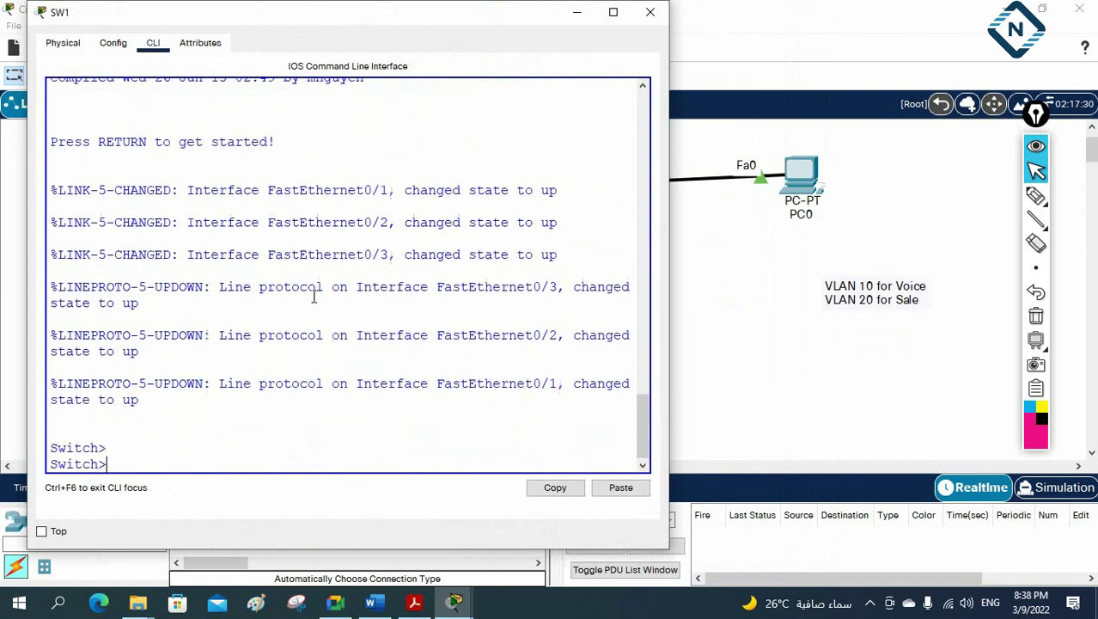
{"action": "key", "text": "Return"}
{"action": "type", "text": "en"}
{"action": "key", "text": "Return"}
{"action": "type", "text": "config t"}
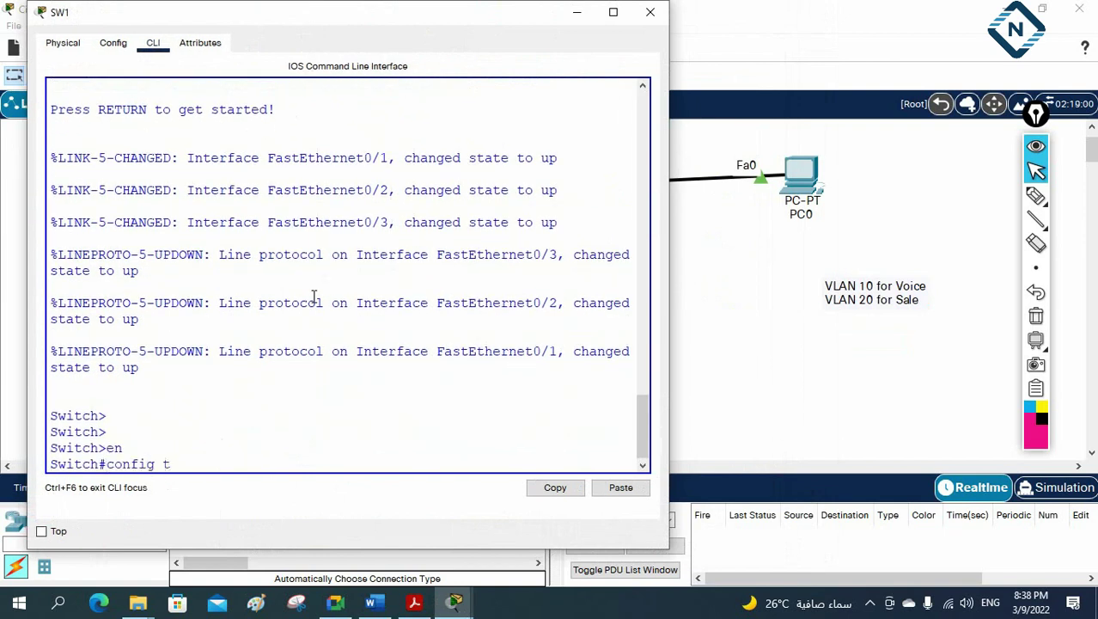
{"action": "key", "text": "Return"}
Set the switch's hostname to SW1
{"action": "type", "text": "hos"}
{"action": "key", "text": "Tab"}
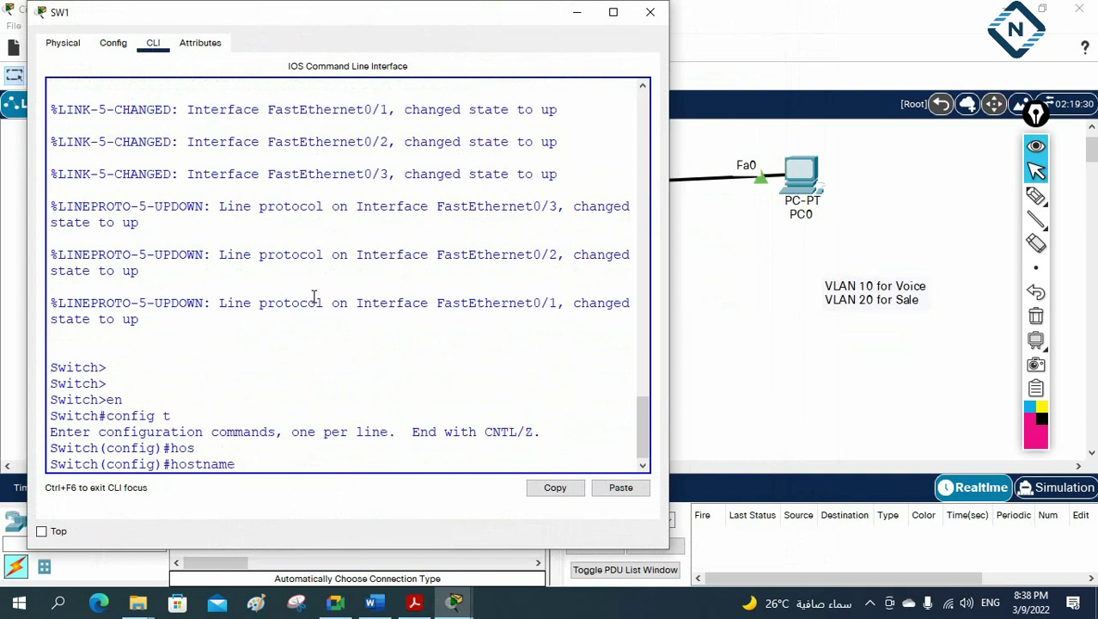
{"action": "type", "text": "SW1"}
{"action": "key", "text": "Return"}
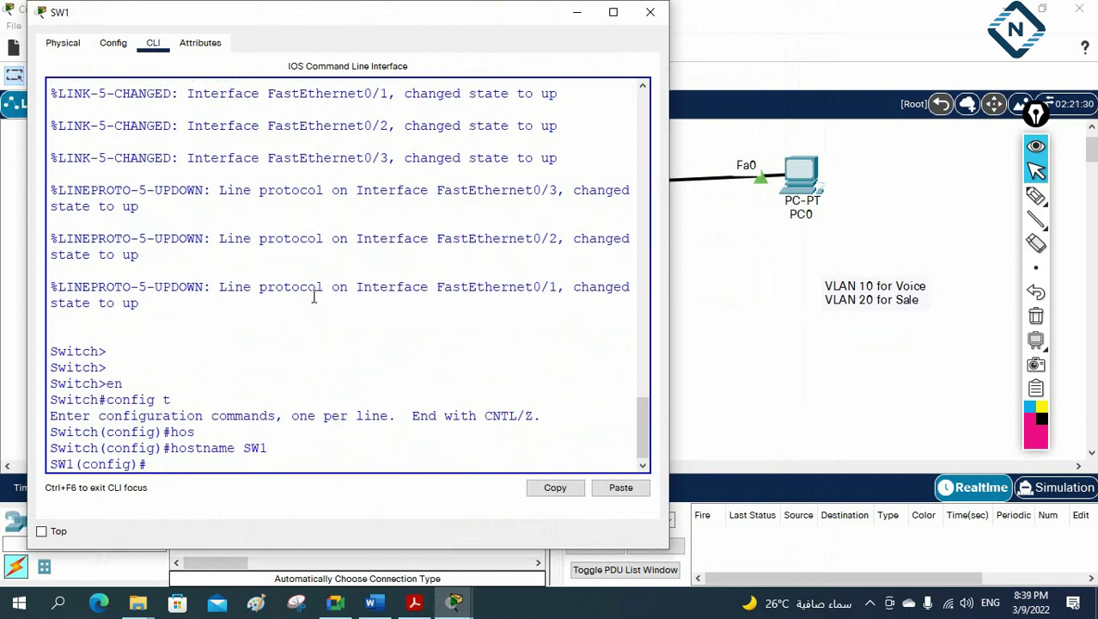
Create VLAN 10 on SW1 and name it Voice
{"action": "type", "text": "lan 10"}
{"action": "key", "text": "Return"}
{"action": "type", "text": "na"}
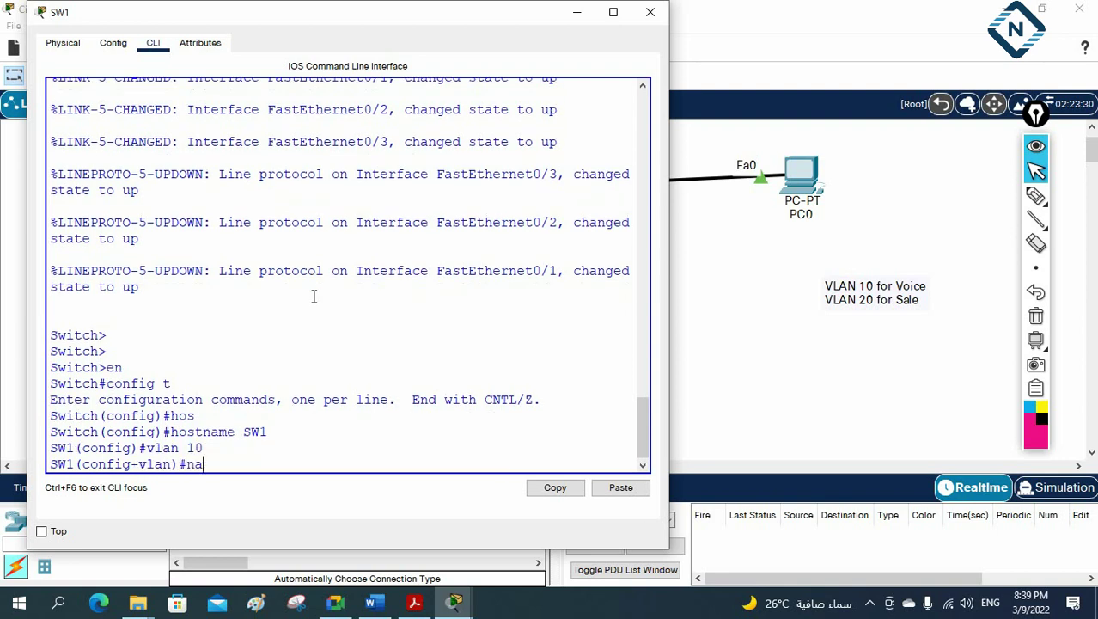
{"action": "type", "text": "me Voci"}
{"action": "key", "text": "BackSpace"}
{"action": "type", "text": "ocie"}
{"action": "key", "text": "BackSpace"}
{"action": "key", "text": "BackSpace"}
{"action": "type", "text": "ice"}
{"action": "key", "text": "Return"}
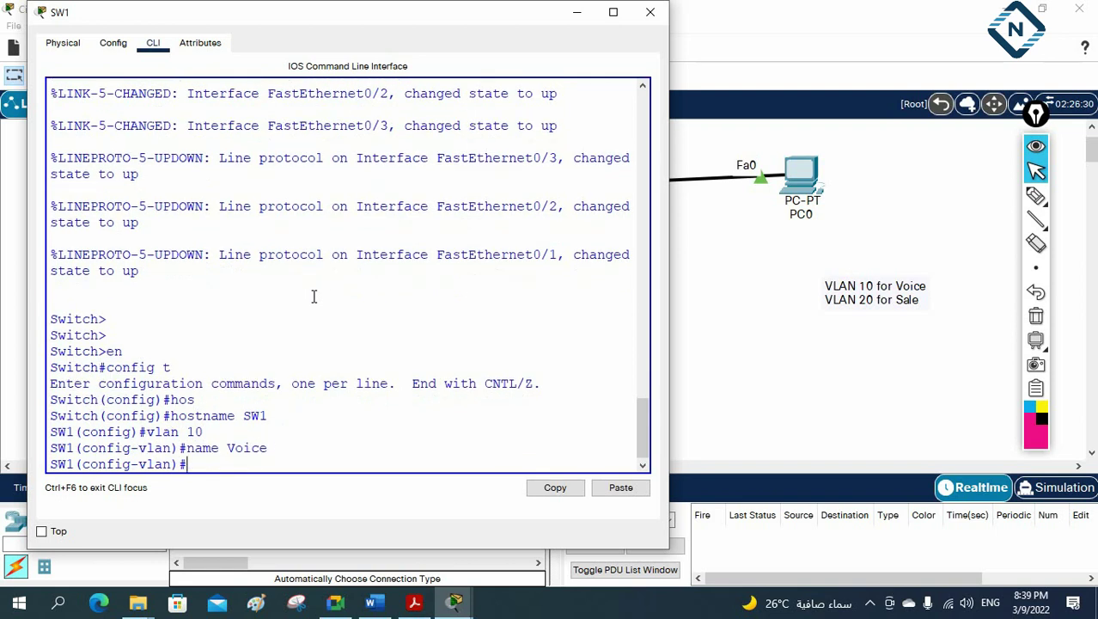
Create VLAN 20 on SW1 and name it Sale
{"action": "type", "text": "vlan 20"}
{"action": "key", "text": "Return"}
{"action": "type", "text": "name Sale"}
{"action": "key", "text": "Return"}
{"action": "key", "text": "Return"}
{"action": "key", "text": "Return"}
Display the brief VLAN list from configuration mode with do sh vlan br
{"action": "type", "text": "do s"}
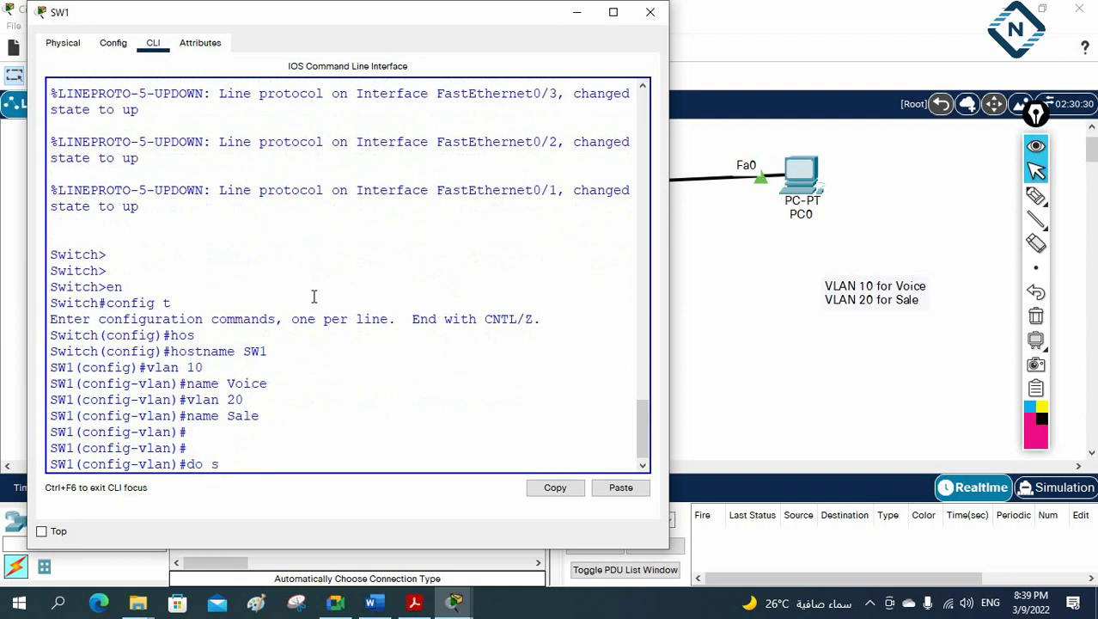
{"action": "type", "text": "h vlan br"}
{"action": "key", "text": "Return"}
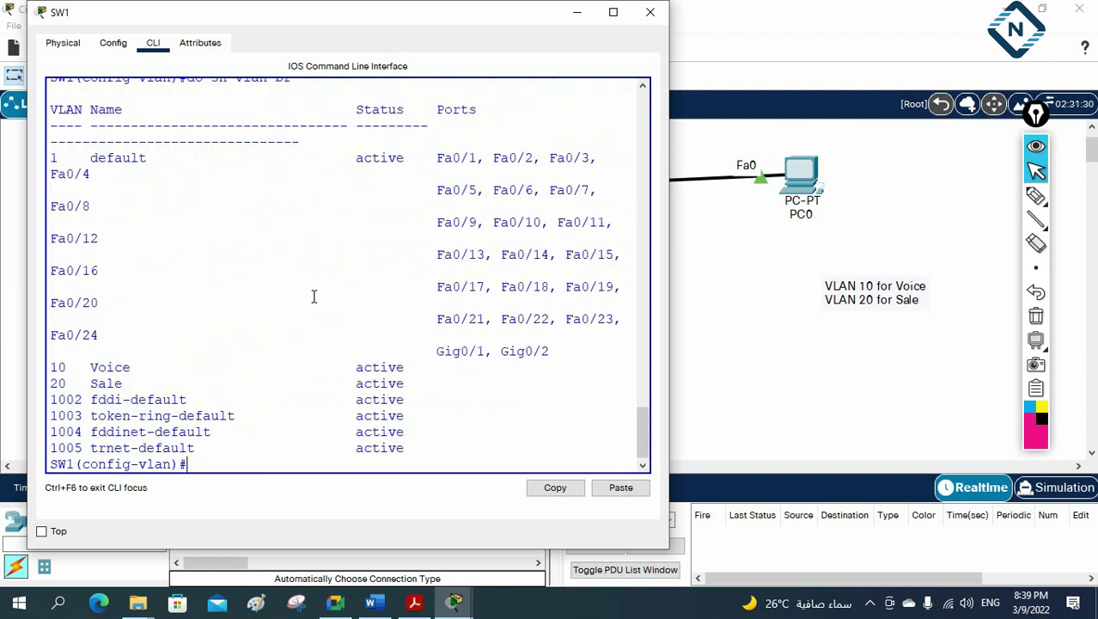
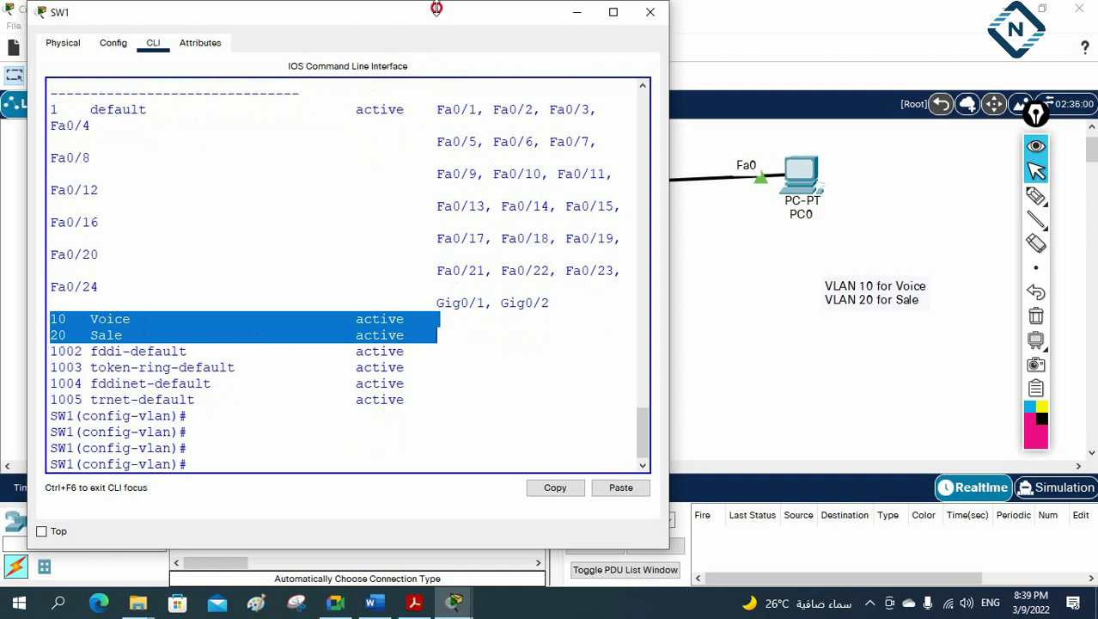
Move the SW1 window clear of IP Phone1's link and enter configuration of interface f0/2
{"action": "left_click_drag", "start_coordinate": [434, 17], "coordinate": [861, 209]}
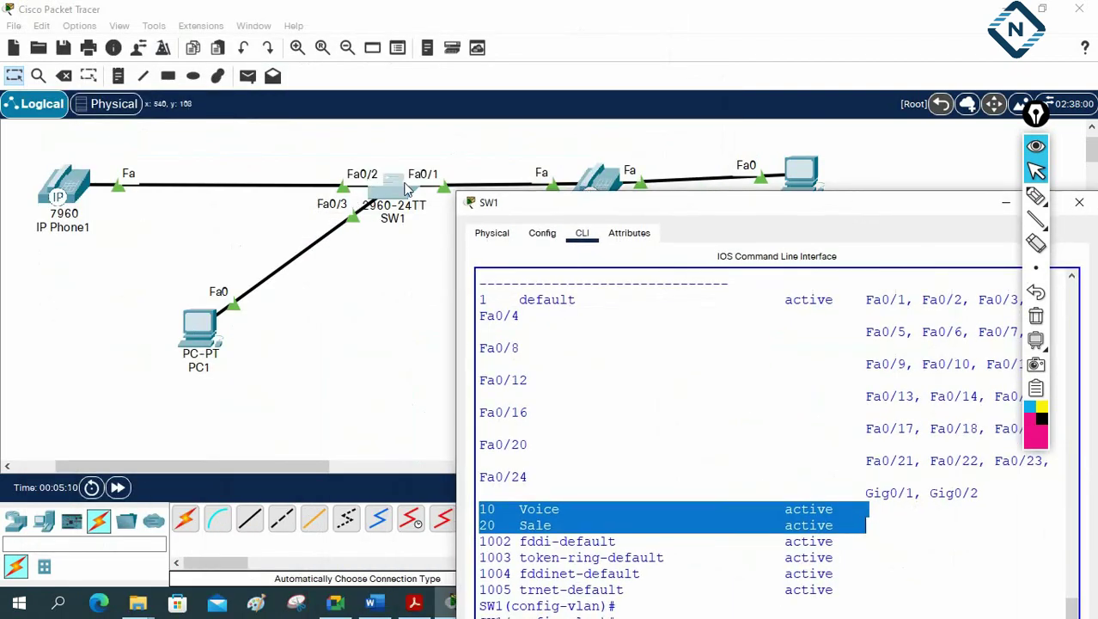
{"action": "left_click_drag", "start_coordinate": [514, 211], "coordinate": [473, 94]}
{"action": "left_click", "coordinate": [713, 351]}
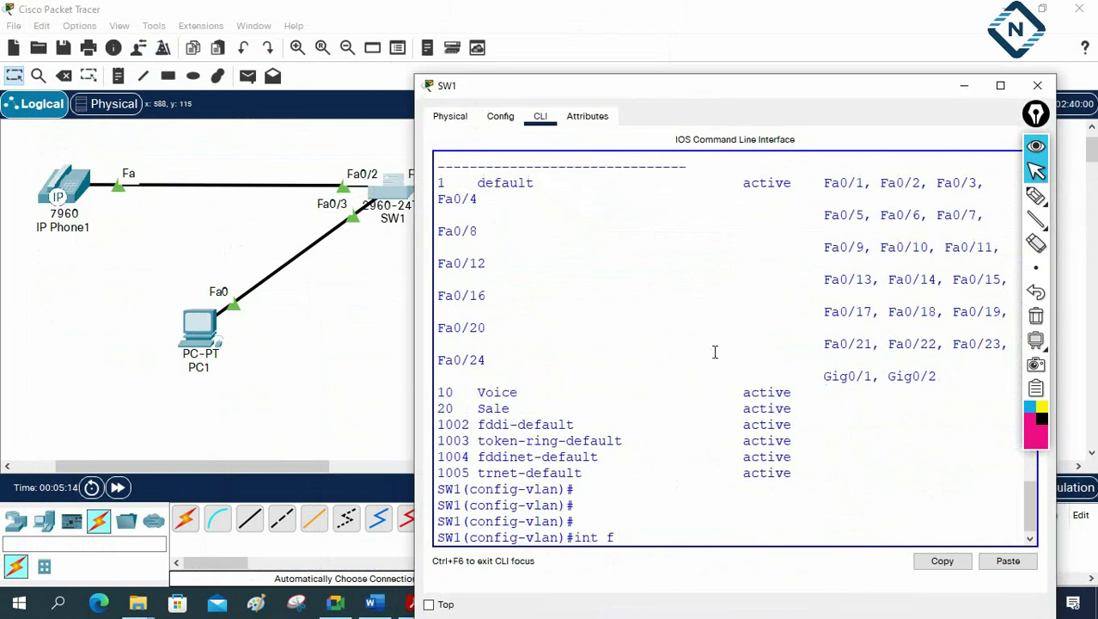
{"action": "key", "text": "Return"}
Assign voice VLAN 10 to interface f0/2 with switchport voice vlan 10
{"action": "type", "text": "s"}
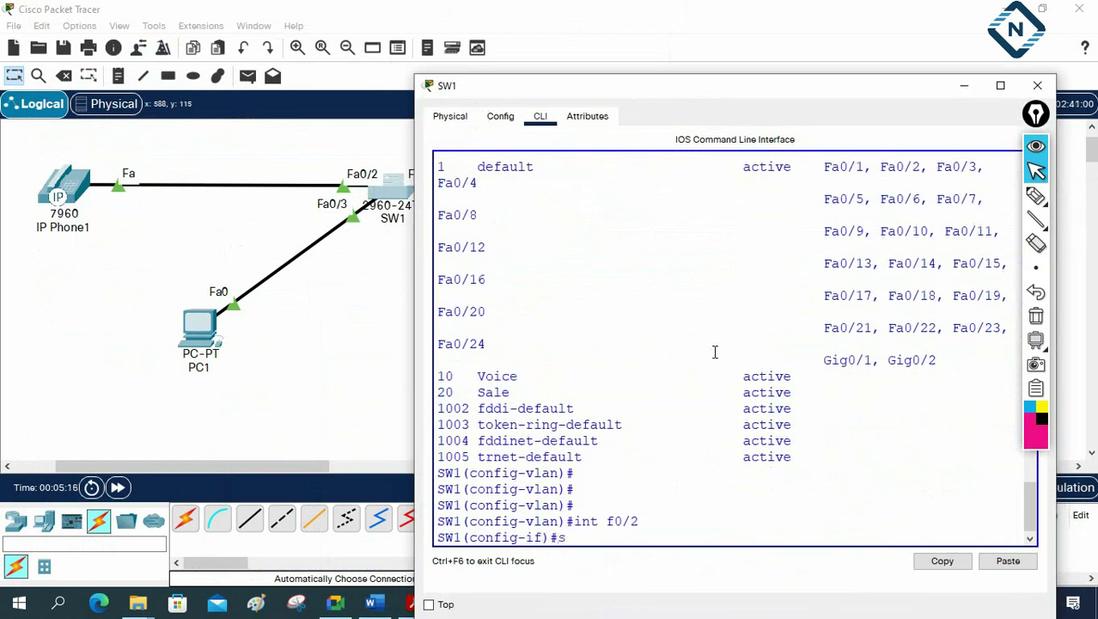
{"action": "type", "text": "w"}
{"action": "key", "text": "Tab"}
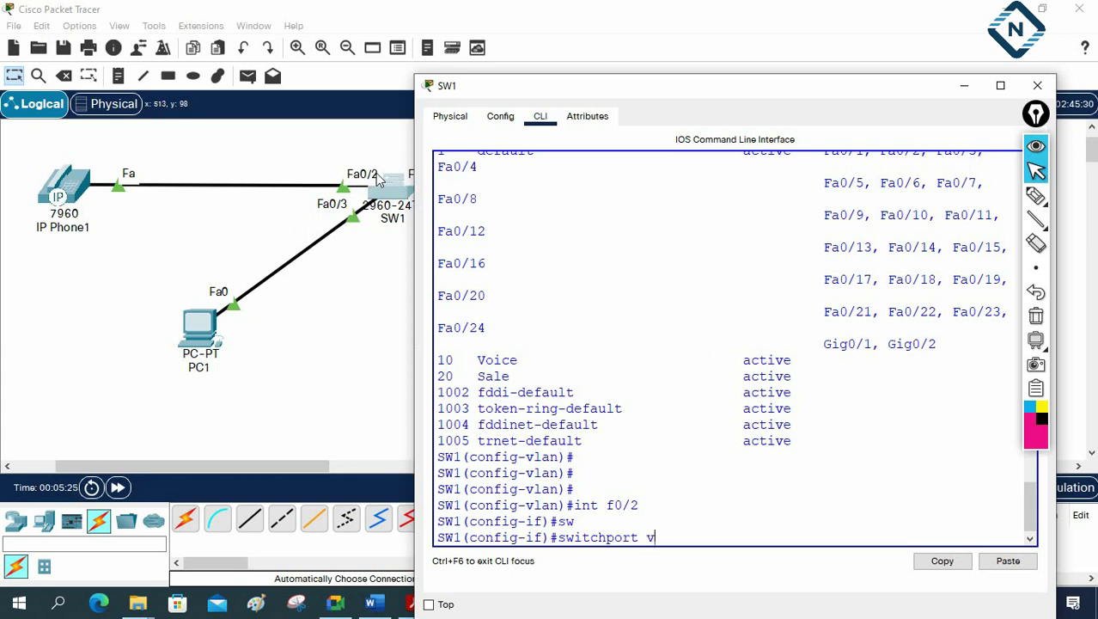
{"action": "key", "text": "Tab"}
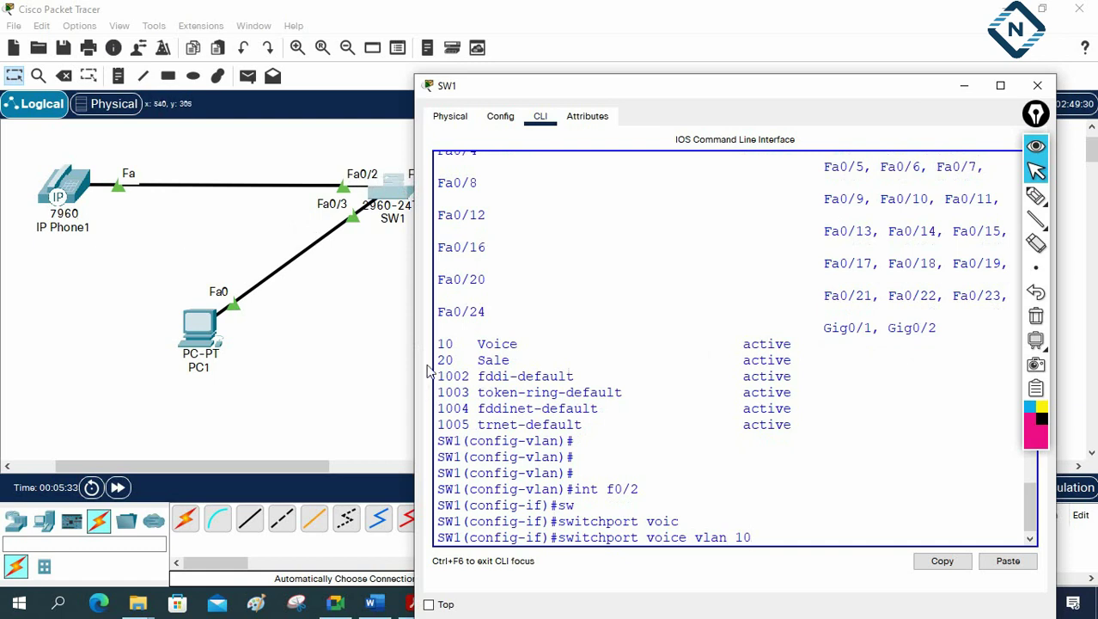
{"action": "left_click_drag", "start_coordinate": [437, 344], "coordinate": [792, 346]}
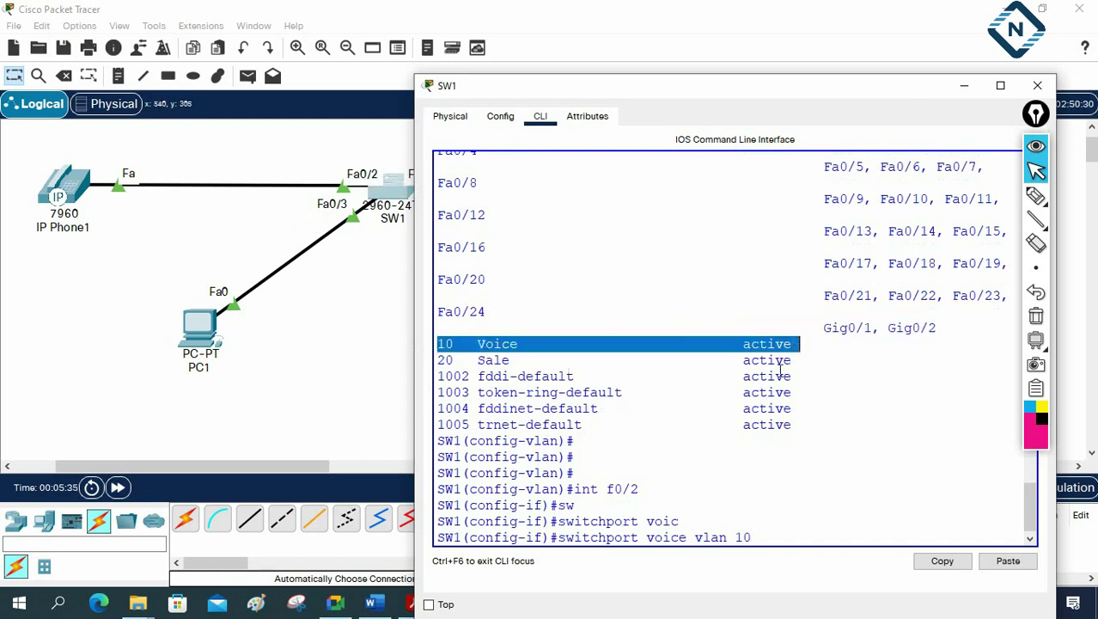
{"action": "left_click", "coordinate": [779, 371]}
{"action": "key", "text": "Return"}
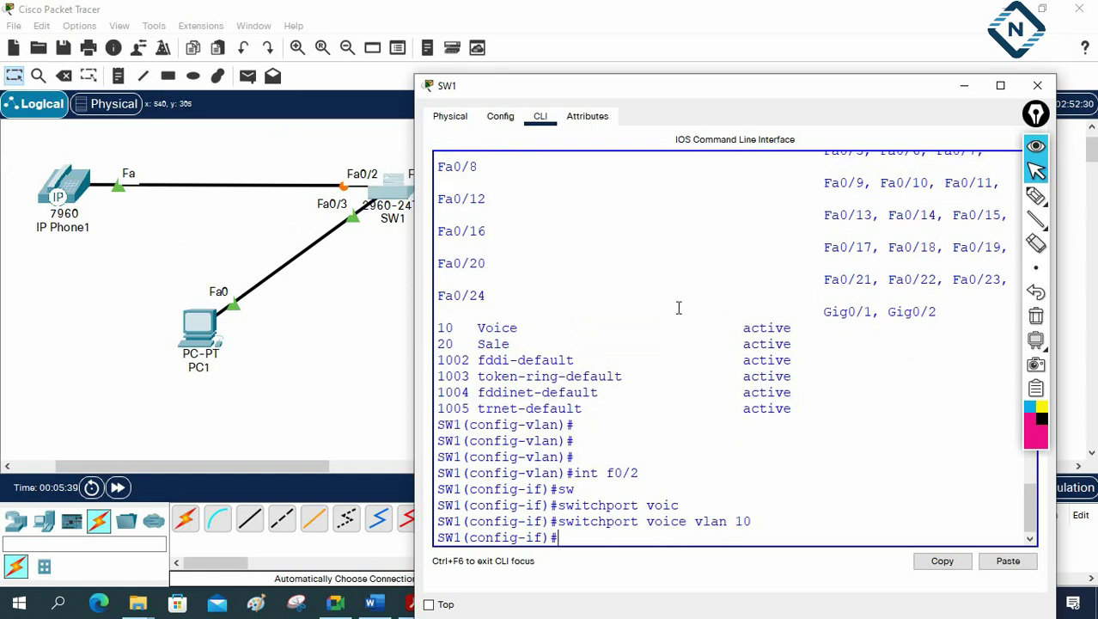
{"action": "left_click_drag", "start_coordinate": [762, 487], "coordinate": [762, 479]}
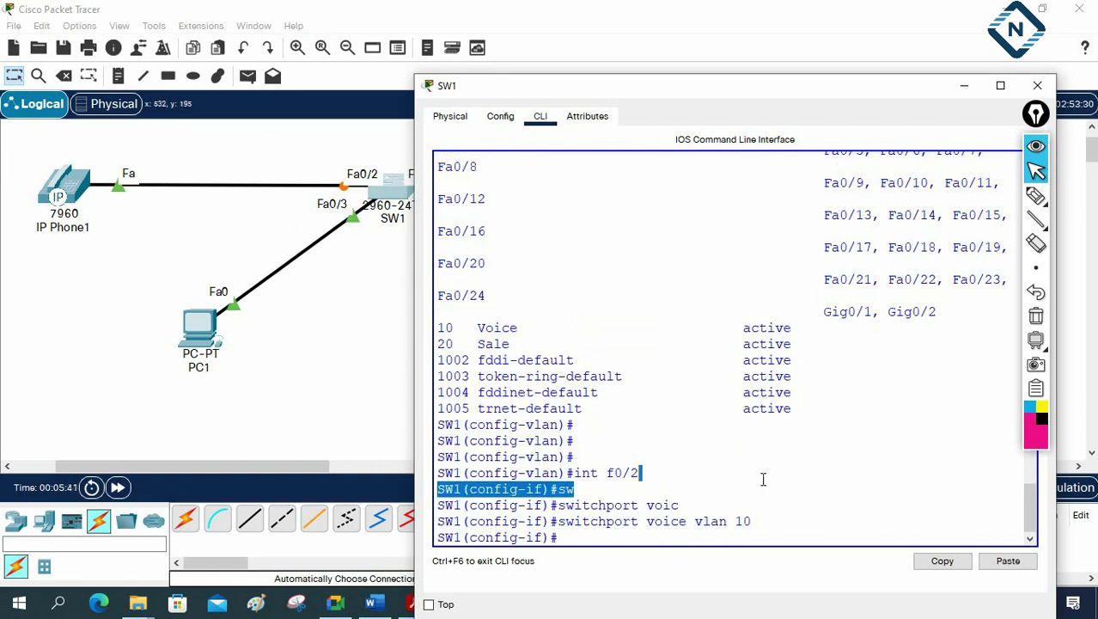
Enter configuration of interface f0/3 on SW1 and set it to access mode with switchport mode access
{"action": "key", "text": "Return"}
{"action": "key", "text": "Return"}
{"action": "type", "text": "int f0"}
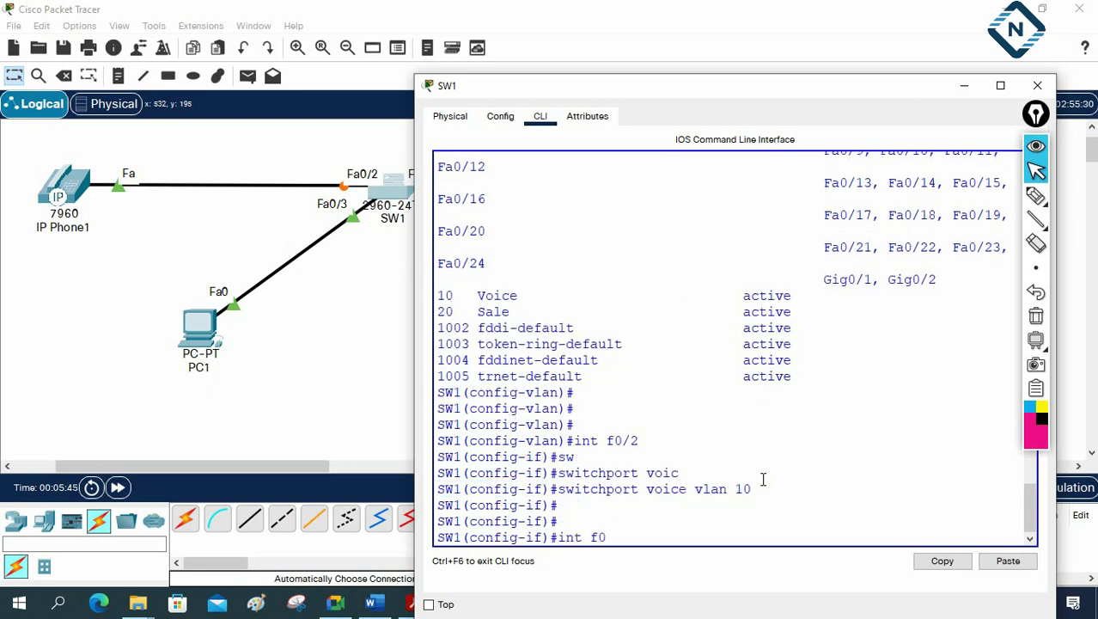
{"action": "type", "text": "/3"}
{"action": "key", "text": "Return"}
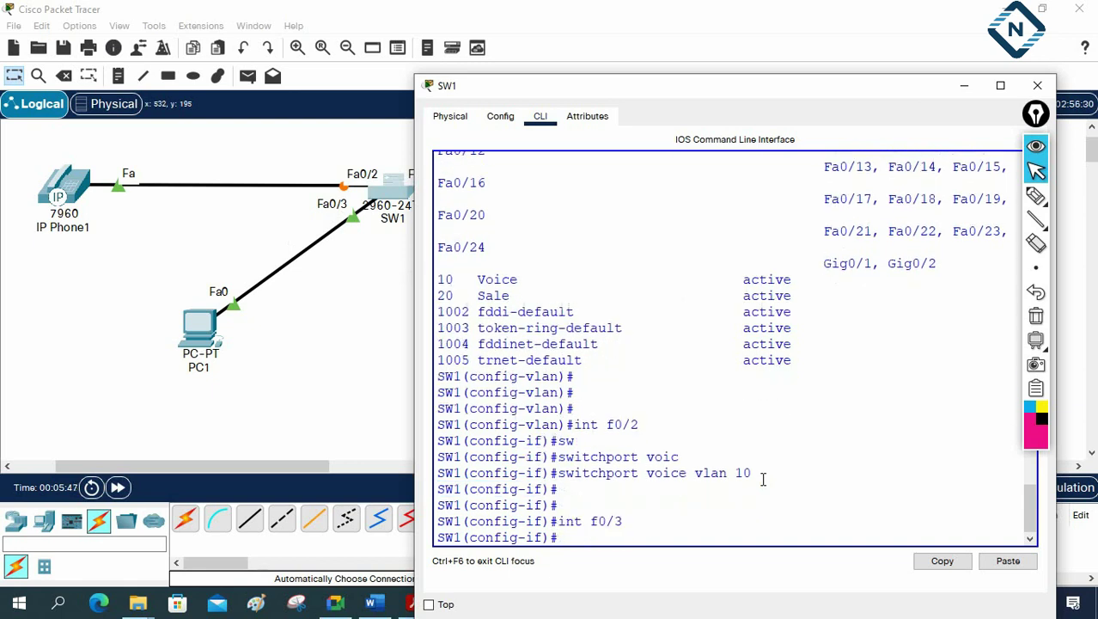
{"action": "type", "text": "sw"}
{"action": "key", "text": "Tab"}
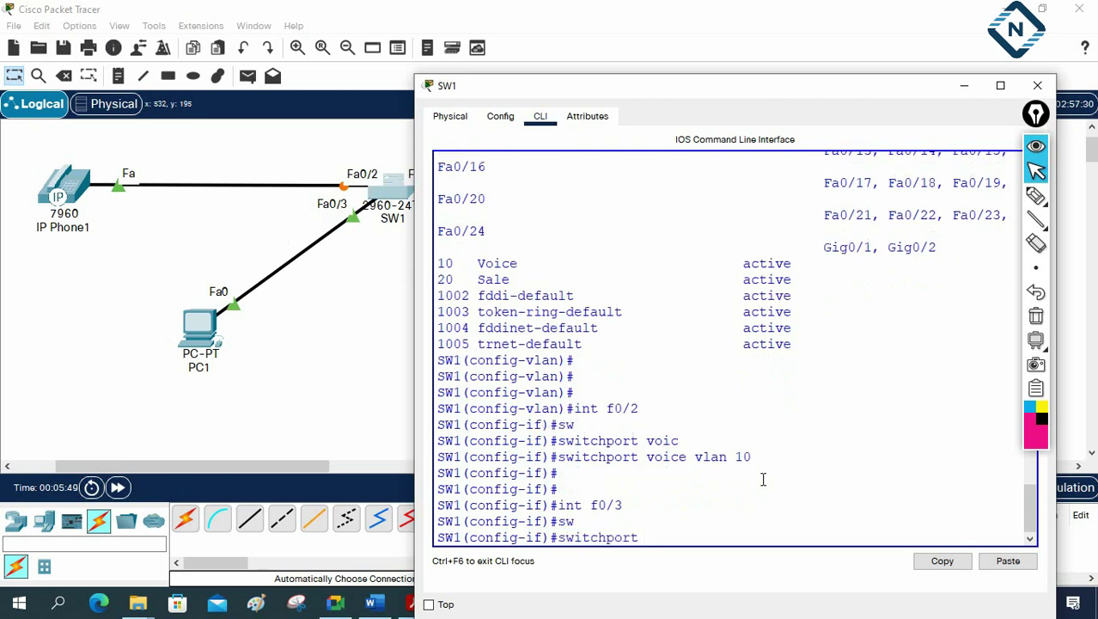
{"action": "type", "text": "mo"}
{"action": "key", "text": "Tab"}
{"action": "type", "text": "ac"}
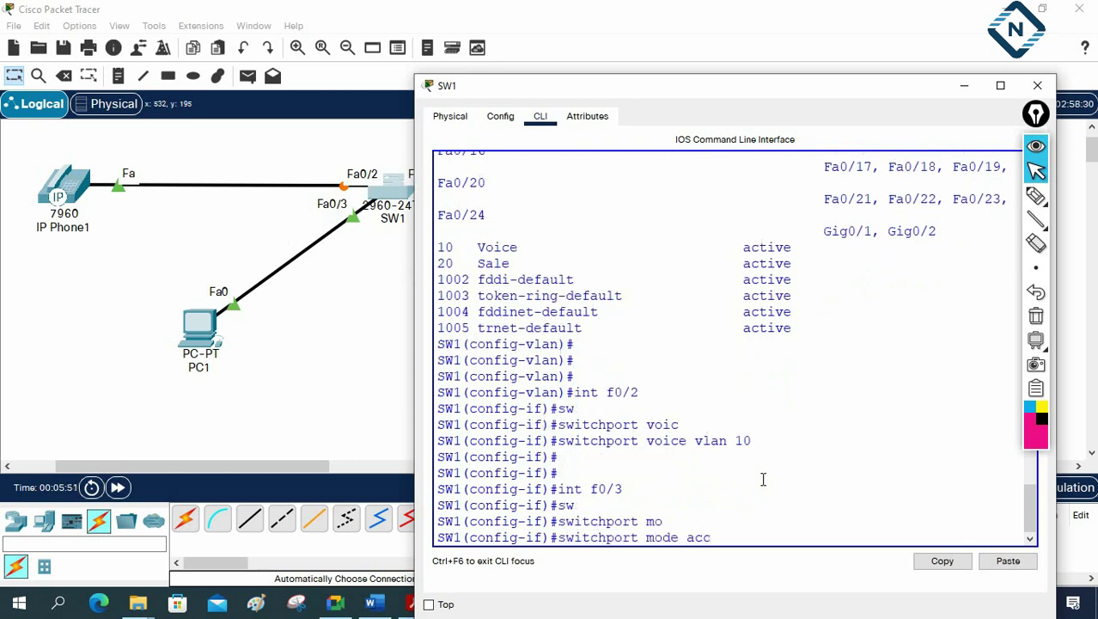
{"action": "type", "text": "c"}
{"action": "key", "text": "Tab"}
{"action": "key", "text": "Return"}
Assign data VLAN 20 to interface f0/3 with switchport access vlan 20
{"action": "type", "text": "swi"}
{"action": "key", "text": "Tab"}
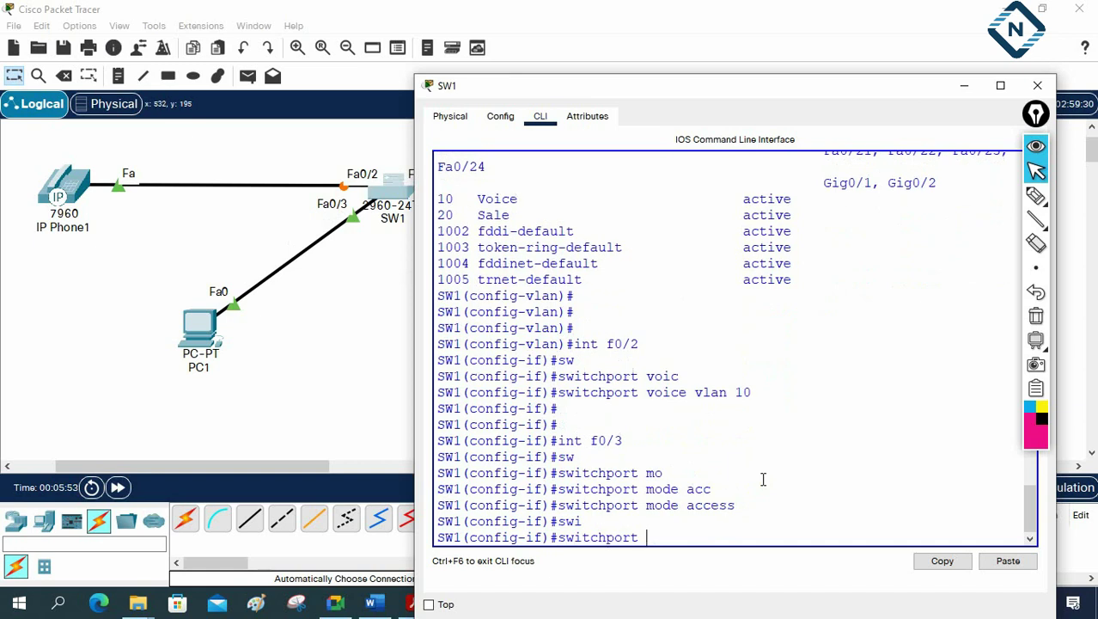
{"action": "type", "text": "acc"}
{"action": "key", "text": "Tab"}
{"action": "type", "text": "vlan 20"}
{"action": "key", "text": "Return"}
{"action": "key", "text": "Return"}
{"action": "key", "text": "Return"}
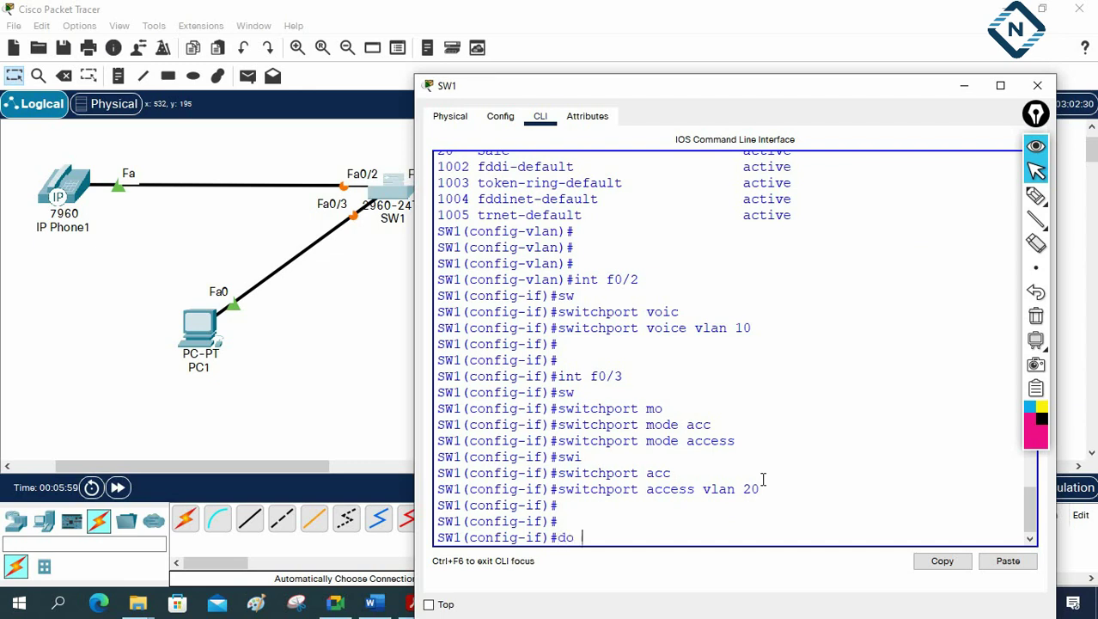
Display the brief VLAN list with do sh vlan br and highlight the VLAN 10 and VLAN 20 rows
{"action": "type", "text": "do sh vlan br"}
{"action": "key", "text": "Return"}
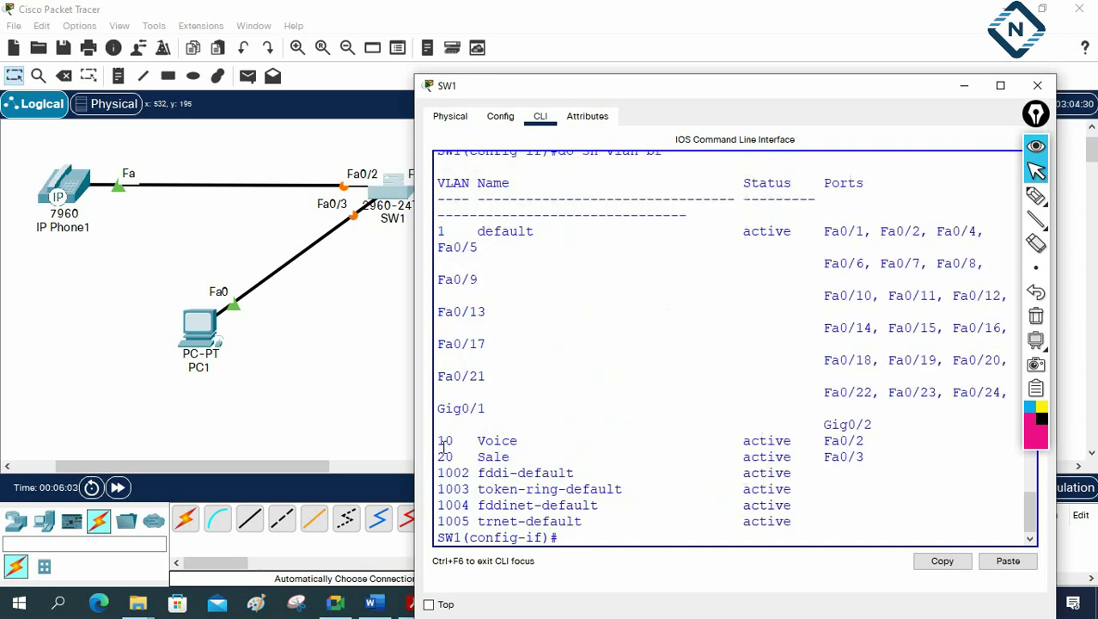
{"action": "left_click_drag", "start_coordinate": [439, 437], "coordinate": [865, 441]}
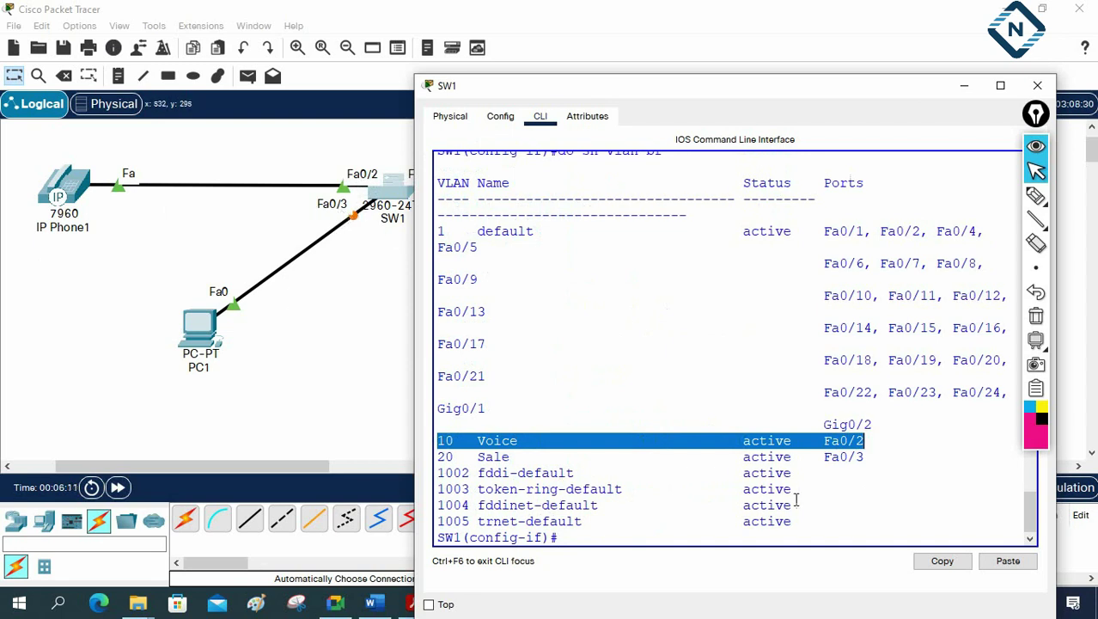
{"action": "left_click_drag", "start_coordinate": [864, 457], "coordinate": [434, 459]}
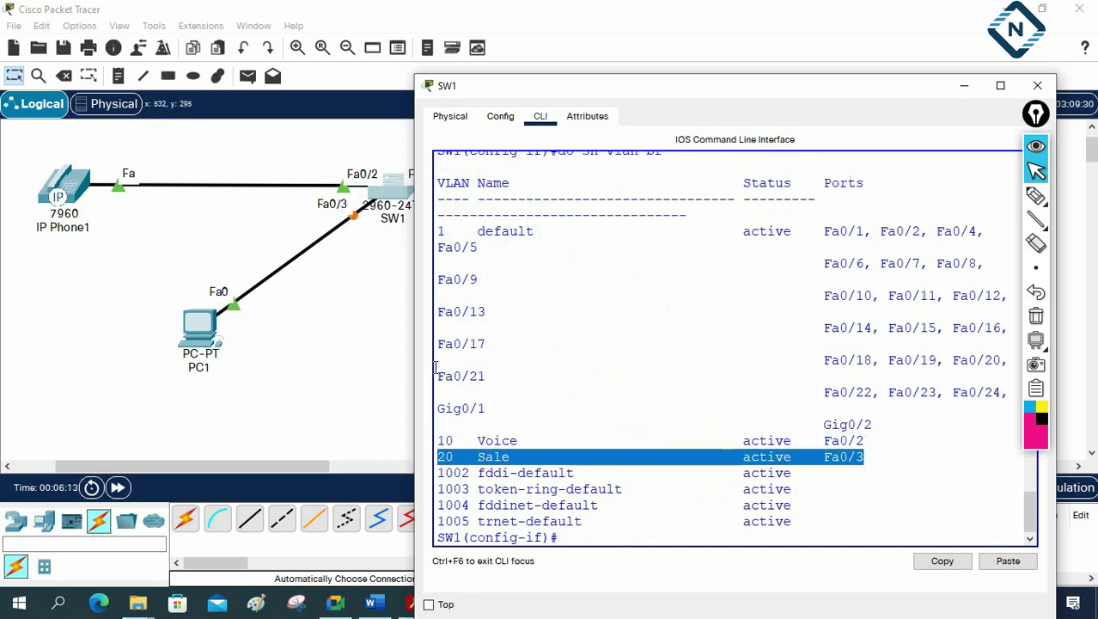
Move the SW1 window aside to check IP Phone0's link and enter configuration of interface f0/1
{"action": "left_click_drag", "start_coordinate": [466, 90], "coordinate": [421, 329]}
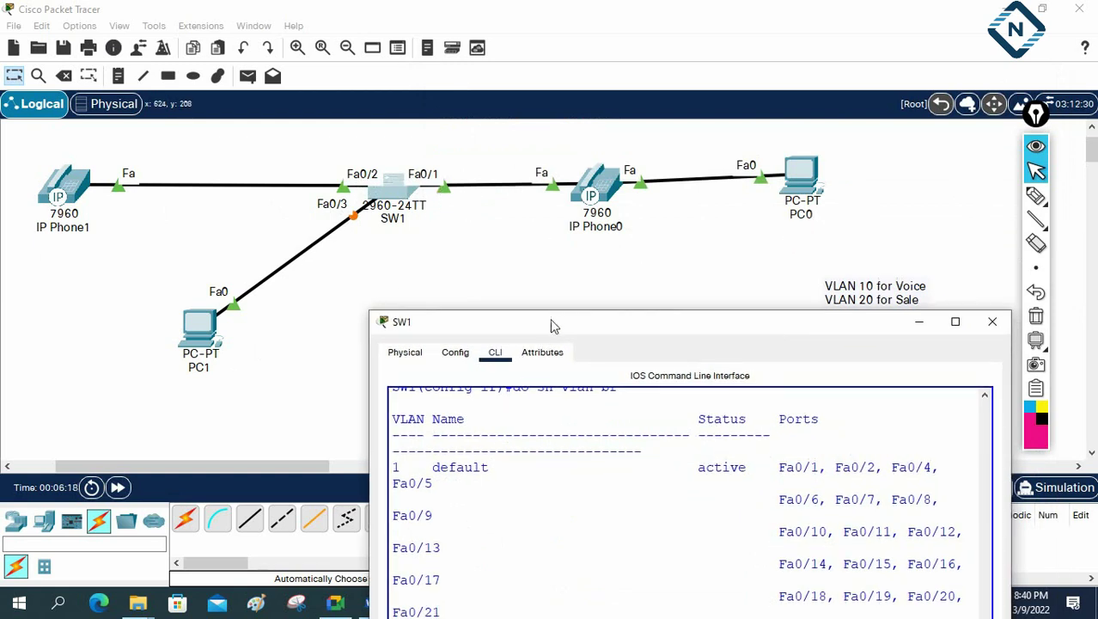
{"action": "left_click_drag", "start_coordinate": [548, 324], "coordinate": [586, 208]}
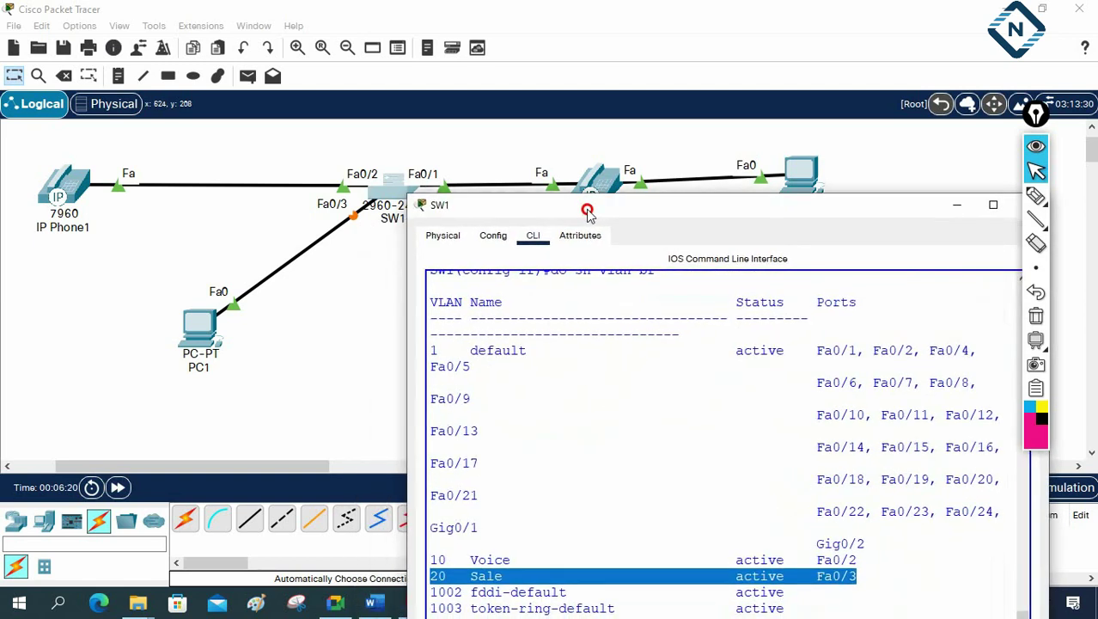
{"action": "left_click_drag", "start_coordinate": [664, 211], "coordinate": [681, 88]}
{"action": "left_click", "coordinate": [837, 361]}
{"action": "key", "text": "Return"}
{"action": "key", "text": "Return"}
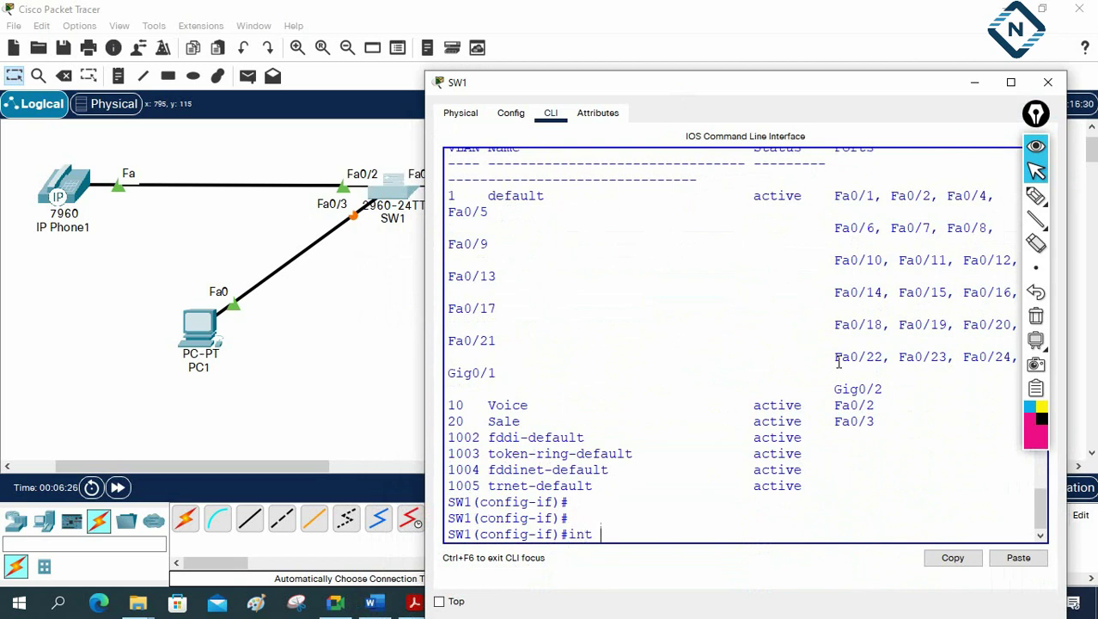
{"action": "type", "text": "int f0/1"}
{"action": "key", "text": "Return"}
Set interface f0/1 to access mode with switchport mode acc
{"action": "type", "text": "sw"}
{"action": "key", "text": "Tab"}
{"action": "type", "text": "m"}
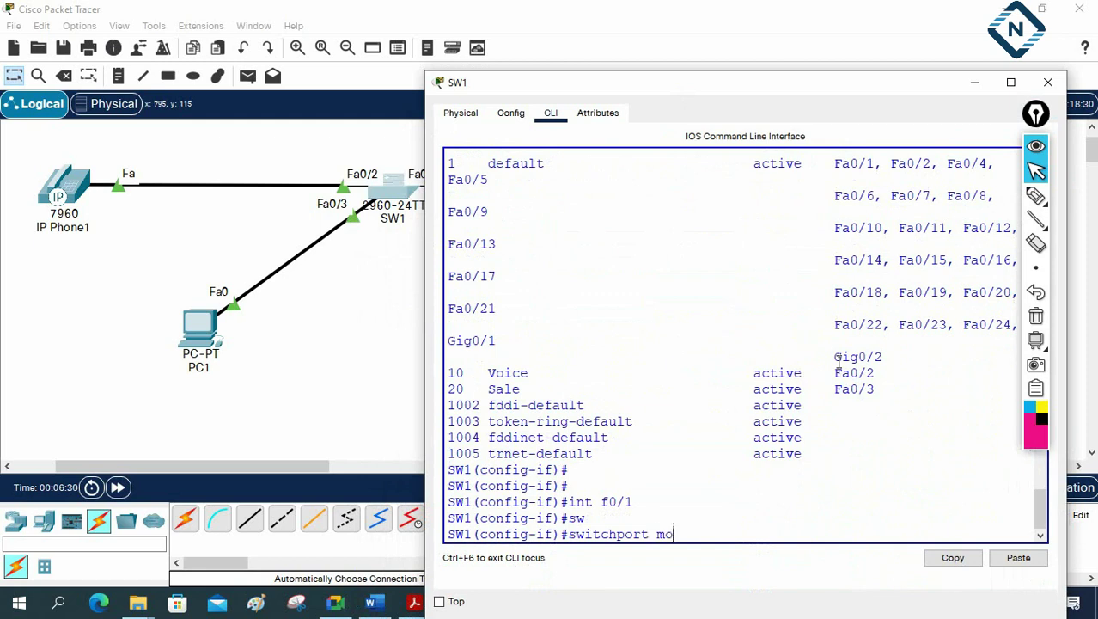
{"action": "type", "text": "o"}
{"action": "key", "text": "Tab"}
{"action": "type", "text": "acc"}
{"action": "key", "text": "Return"}
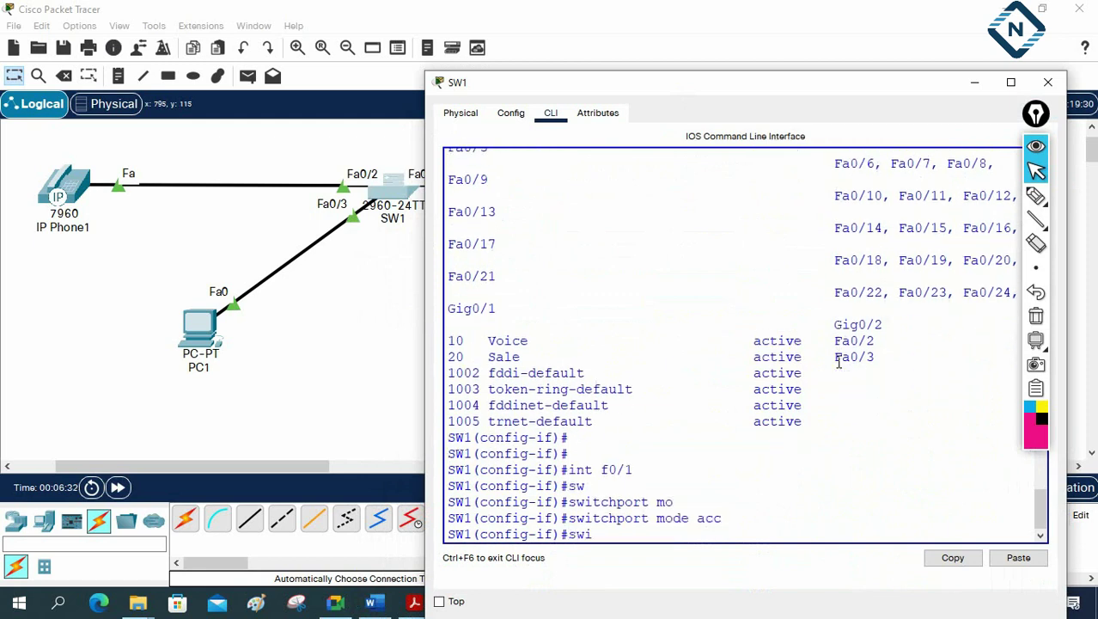
Assign data VLAN 20 to interface f0/1 with switchport access vlan 20
{"action": "type", "text": "swi"}
{"action": "key", "text": "Tab"}
{"action": "type", "text": "acc"}
{"action": "key", "text": "Tab"}
{"action": "type", "text": "v"}
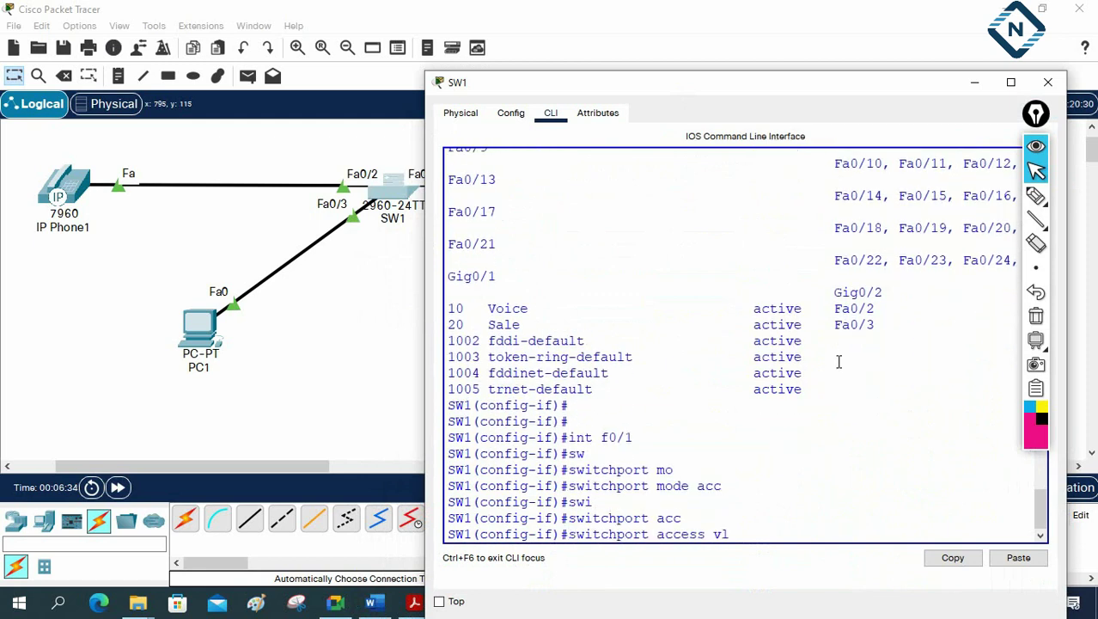
{"action": "type", "text": "lan 20"}
{"action": "key", "text": "Return"}
Assign voice VLAN 10 to interface f0/1 with switchport voice vlan 10
{"action": "type", "text": "sw"}
{"action": "key", "text": "Tab"}
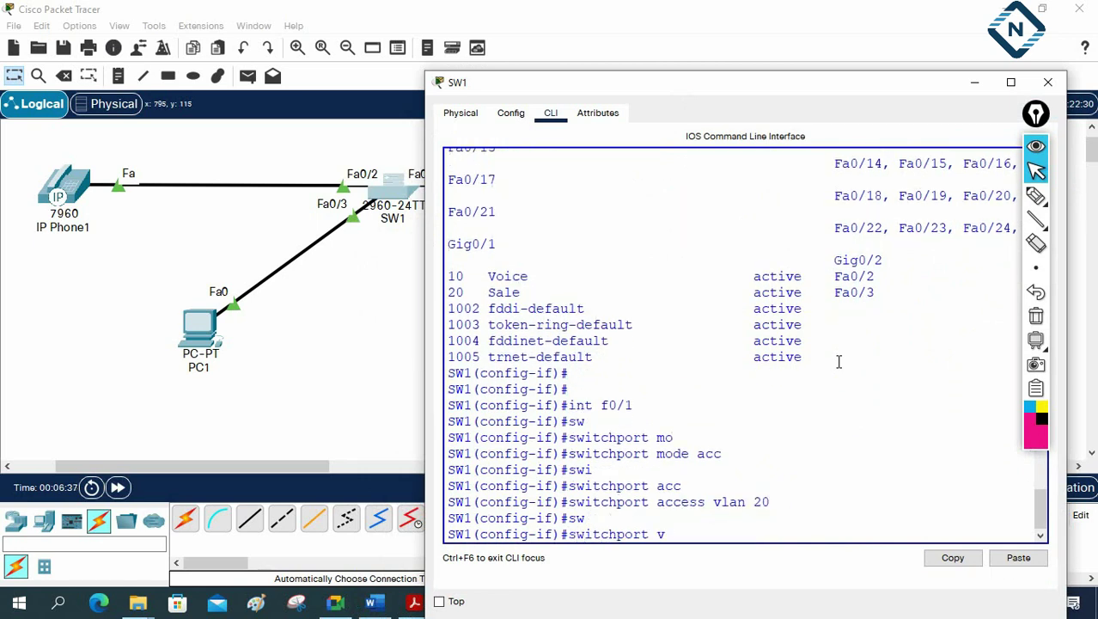
{"action": "type", "text": "voice v"}
{"action": "key", "text": "Tab"}
{"action": "type", "text": "vl"}
{"action": "key", "text": "Tab"}
{"action": "type", "text": "10"}
{"action": "key", "text": "Return"}
Display the brief VLAN list again with do sh vlan br and examine the Fa0/1 entries under VLANs 10 and 20
{"action": "type", "text": "do sh vlan br"}
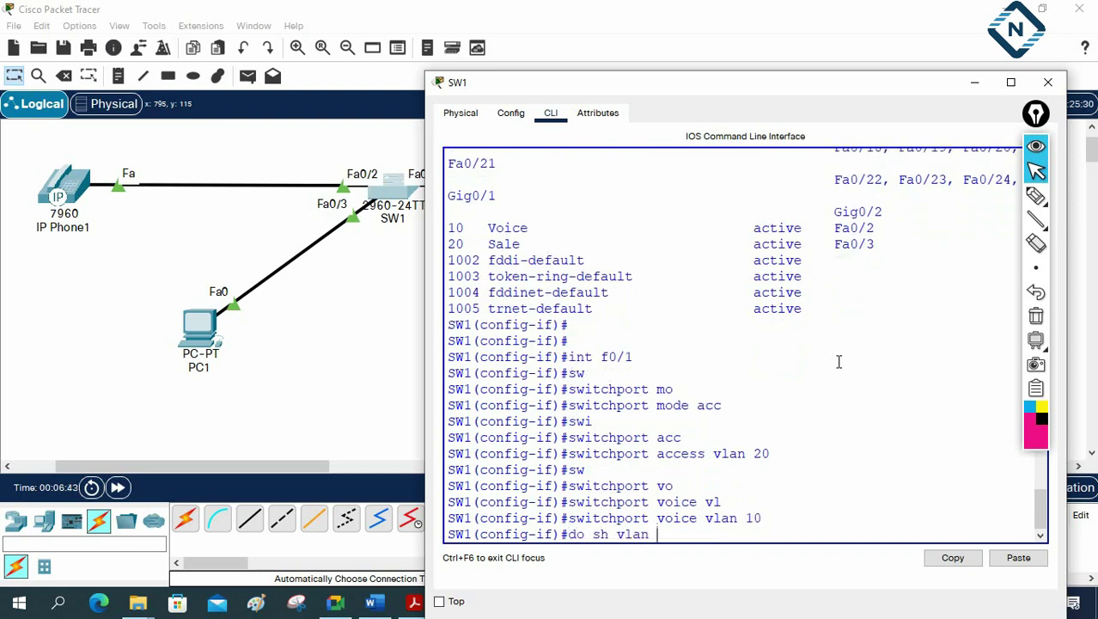
{"action": "key", "text": "Return"}
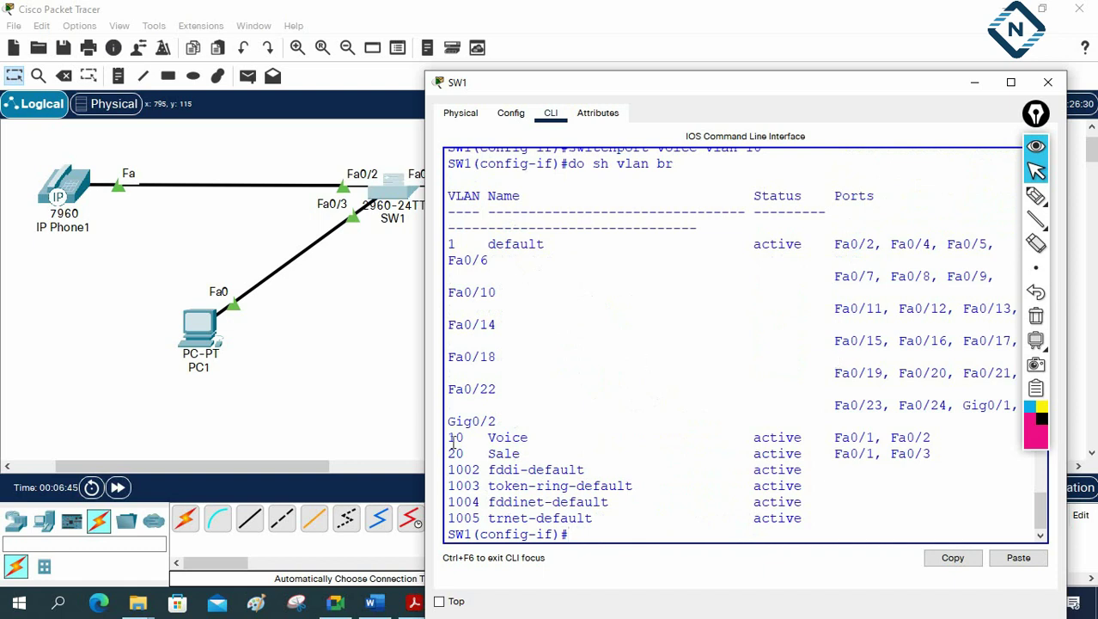
{"action": "left_click_drag", "start_coordinate": [449, 440], "coordinate": [932, 437]}
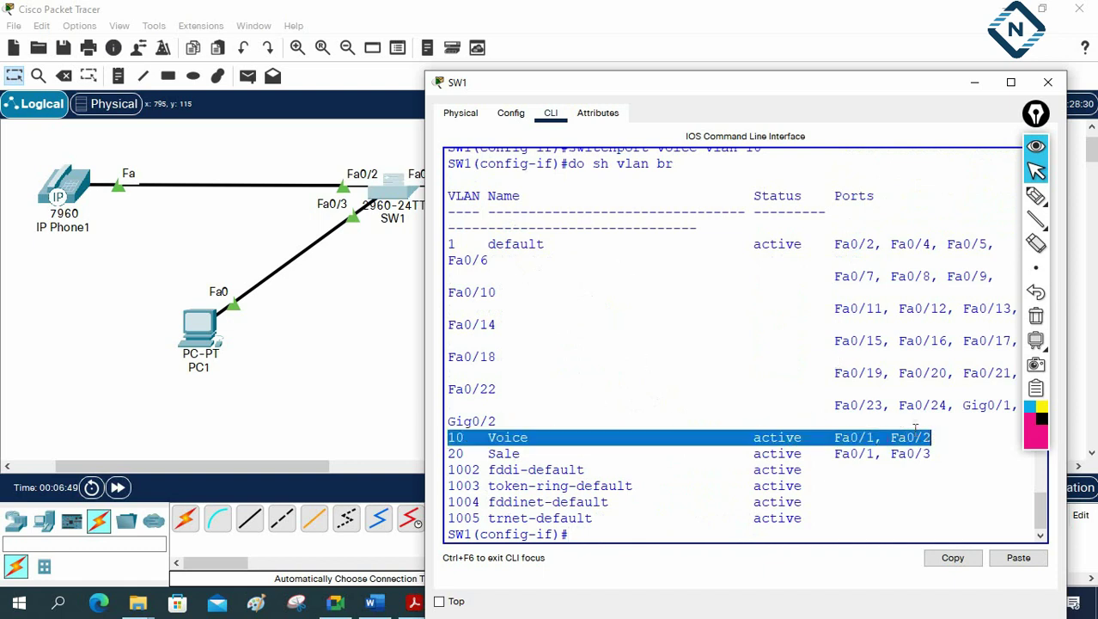
{"action": "left_click_drag", "start_coordinate": [883, 438], "coordinate": [834, 438]}
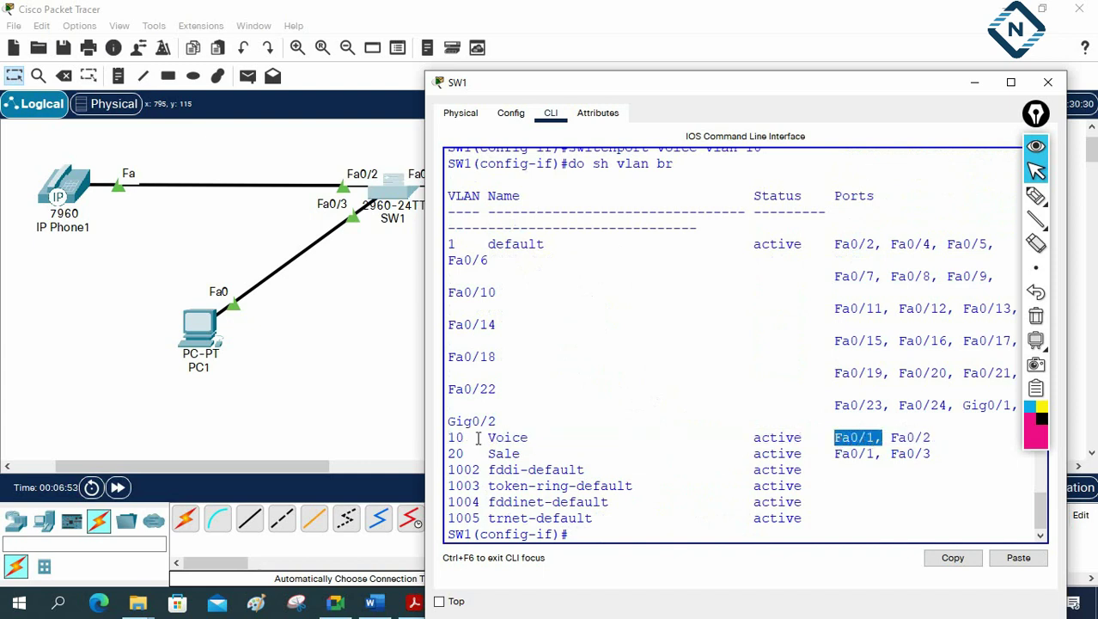
{"action": "left_click_drag", "start_coordinate": [478, 438], "coordinate": [447, 438]}
{"action": "left_click", "coordinate": [868, 437]}
{"action": "left_click", "coordinate": [870, 456]}
{"action": "left_click_drag", "start_coordinate": [870, 456], "coordinate": [831, 455]}
{"action": "left_click_drag", "start_coordinate": [480, 454], "coordinate": [447, 456]}
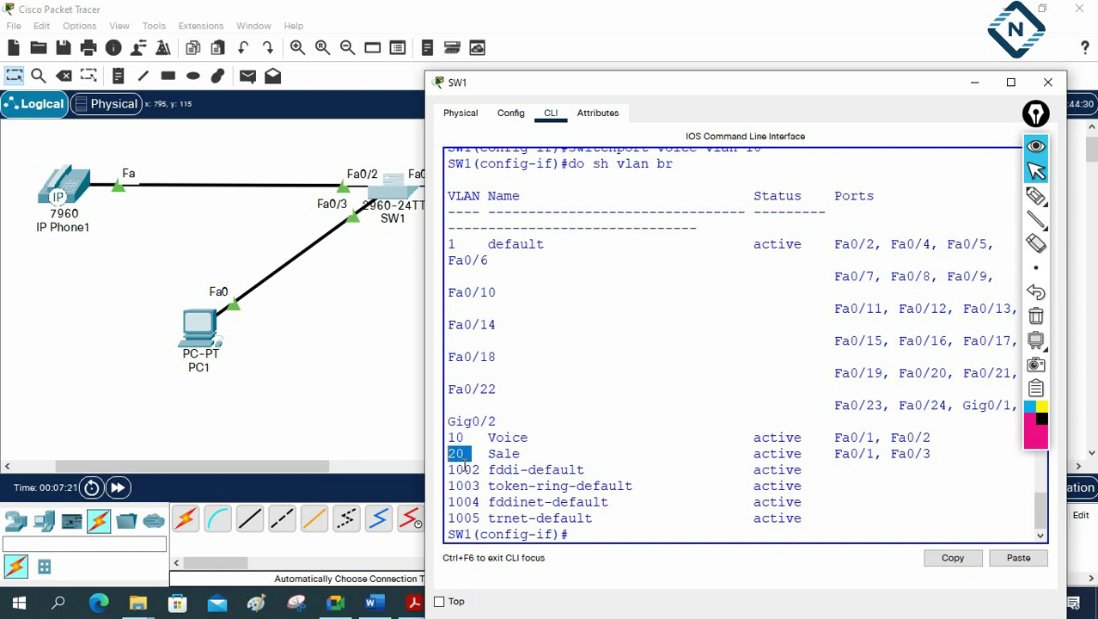
Circle Fa0/1 in the VLAN 10 row, connect it to handwritten "20, Data" and "30, Data" notes, and clear the annotations
{"action": "left_click", "coordinate": [1036, 196]}
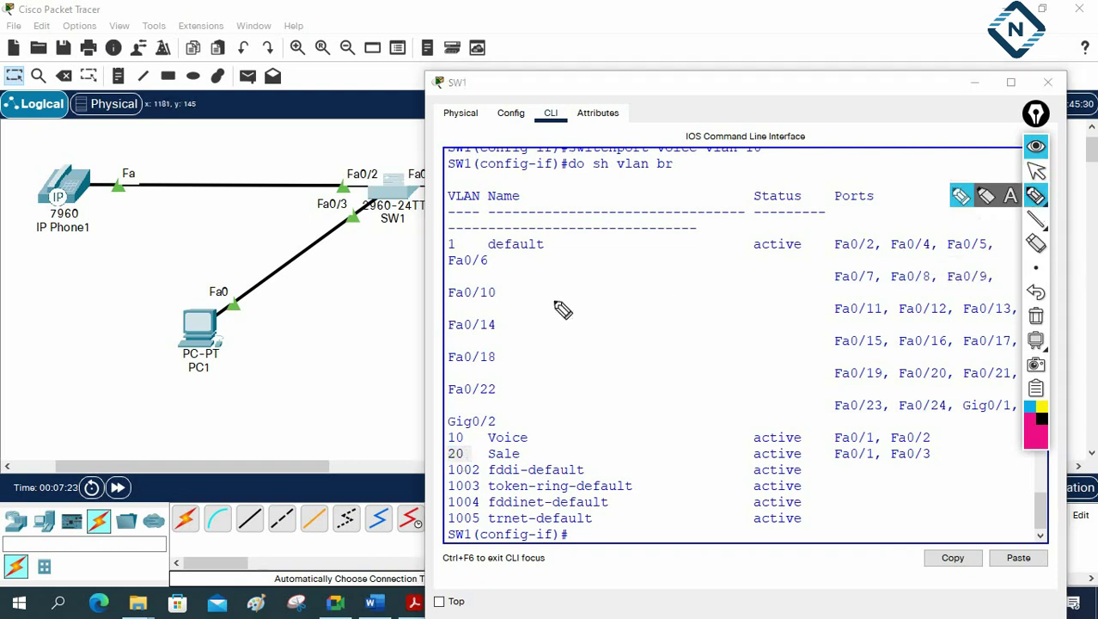
{"action": "mouse_move", "coordinate": [864, 424]}
{"action": "left_mouse_down"}
{"action": "mouse_move", "coordinate": [827, 434]}
{"action": "mouse_move", "coordinate": [844, 446]}
{"action": "mouse_move", "coordinate": [873, 427]}
{"action": "left_mouse_up"}
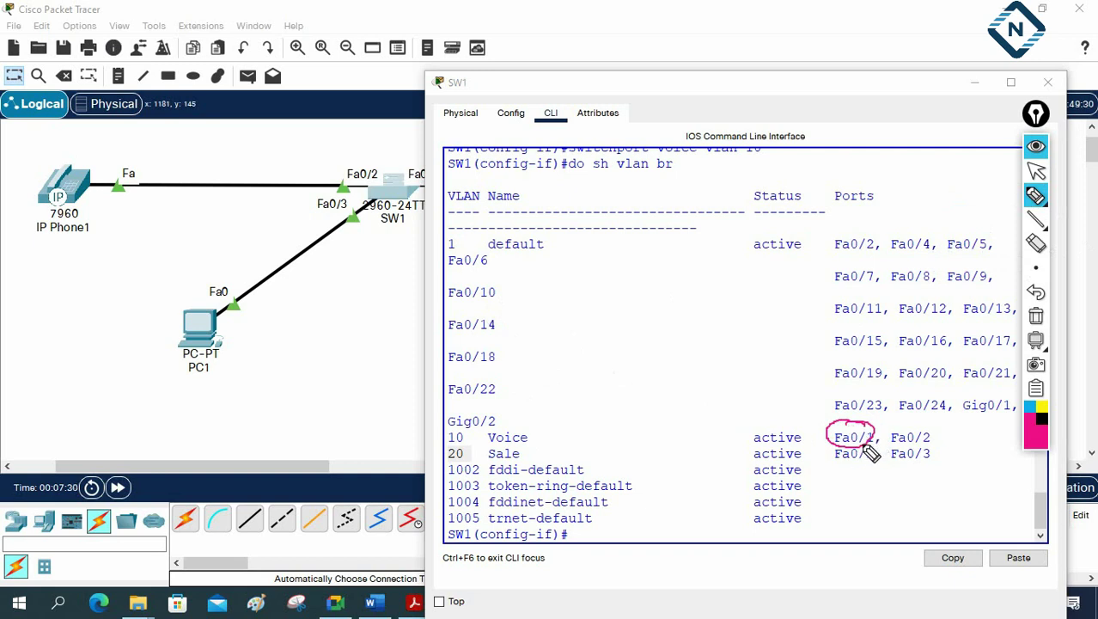
{"action": "mouse_move", "coordinate": [650, 347]}
{"action": "left_mouse_down"}
{"action": "mouse_move", "coordinate": [657, 368]}
{"action": "mouse_move", "coordinate": [679, 361]}
{"action": "mouse_move", "coordinate": [668, 344]}
{"action": "mouse_move", "coordinate": [699, 352]}
{"action": "left_mouse_up"}
{"action": "left_click_drag", "start_coordinate": [707, 324], "coordinate": [775, 285]}
{"action": "left_click_drag", "start_coordinate": [722, 277], "coordinate": [742, 289]}
{"action": "mouse_move", "coordinate": [679, 388]}
{"action": "left_mouse_down"}
{"action": "mouse_move", "coordinate": [687, 410]}
{"action": "mouse_move", "coordinate": [706, 392]}
{"action": "left_mouse_up"}
{"action": "mouse_move", "coordinate": [718, 383]}
{"action": "left_mouse_down"}
{"action": "mouse_move", "coordinate": [720, 395]}
{"action": "mouse_move", "coordinate": [731, 358]}
{"action": "mouse_move", "coordinate": [787, 326]}
{"action": "left_mouse_up"}
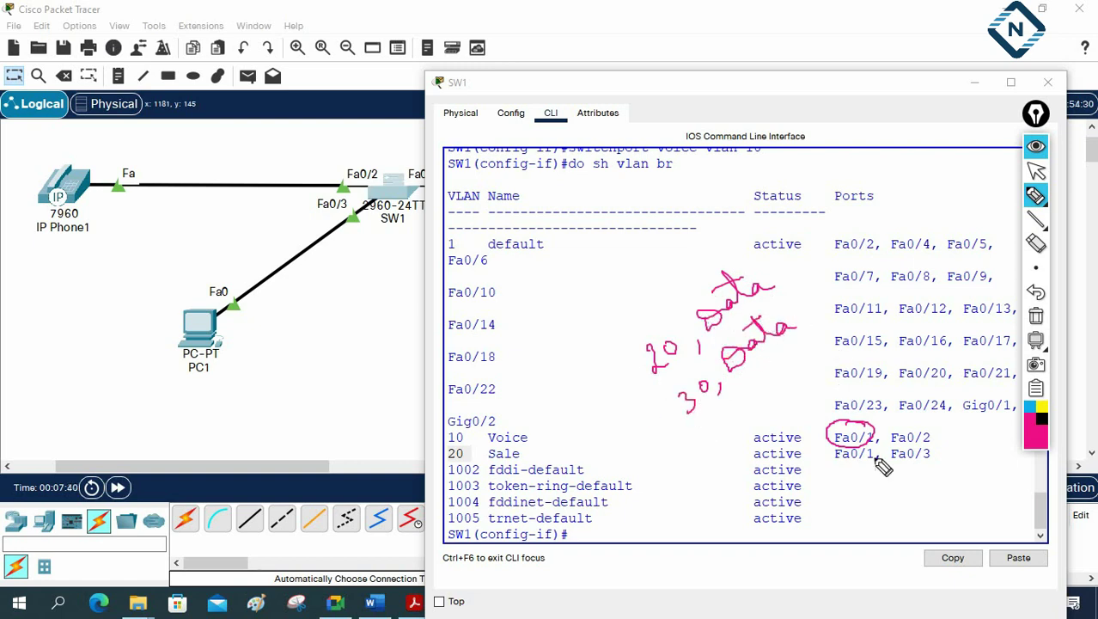
{"action": "mouse_move", "coordinate": [845, 429]}
{"action": "left_mouse_down"}
{"action": "mouse_move", "coordinate": [794, 304]}
{"action": "mouse_move", "coordinate": [777, 284]}
{"action": "left_mouse_up"}
{"action": "left_click_drag", "start_coordinate": [818, 353], "coordinate": [777, 340]}
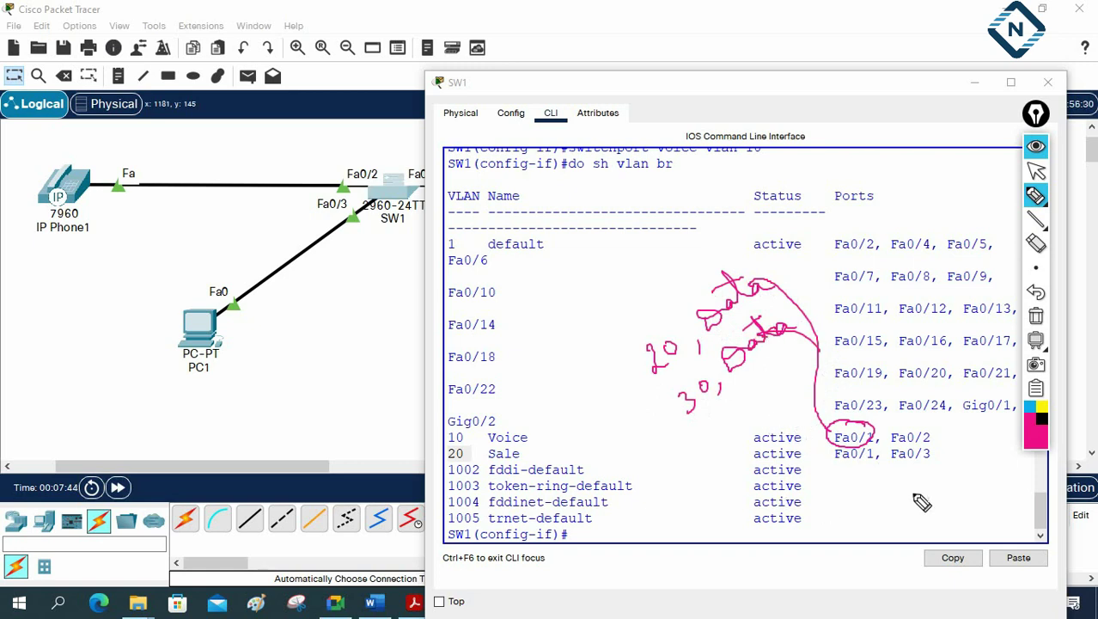
{"action": "left_click", "coordinate": [1036, 316]}
Underline both Fa0/1 entries in the VLAN list, draw curves to them from VLANs 10 and 20, and tick Voice
{"action": "mouse_move", "coordinate": [835, 443]}
{"action": "left_mouse_down"}
{"action": "mouse_move", "coordinate": [876, 436]}
{"action": "mouse_move", "coordinate": [873, 458]}
{"action": "left_mouse_up"}
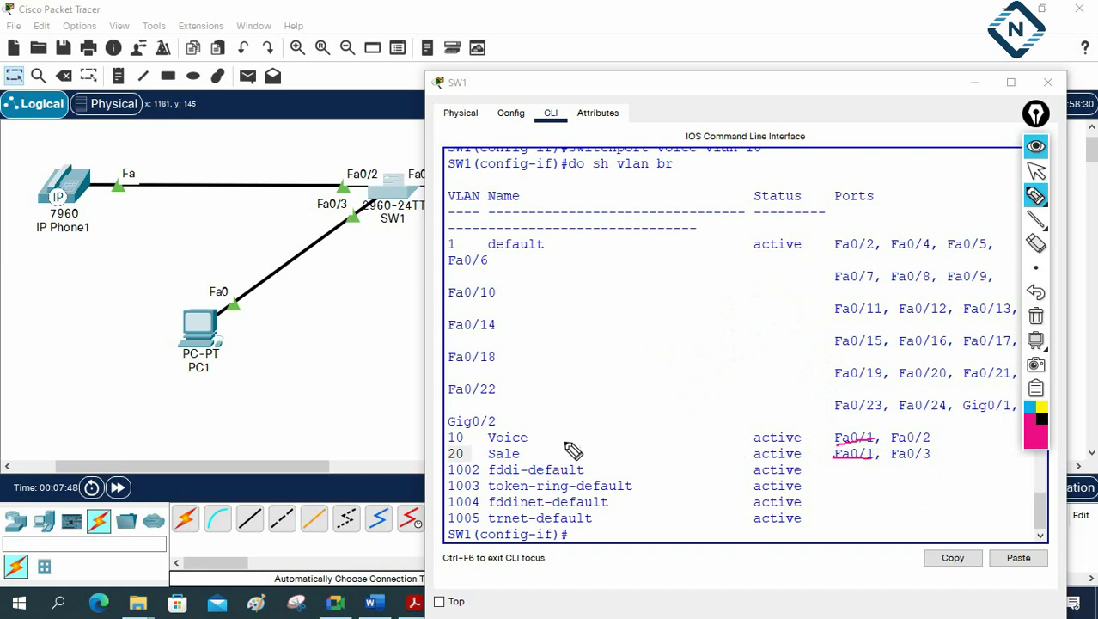
{"action": "mouse_move", "coordinate": [467, 436]}
{"action": "left_mouse_down"}
{"action": "mouse_move", "coordinate": [519, 401]}
{"action": "mouse_move", "coordinate": [598, 376]}
{"action": "mouse_move", "coordinate": [754, 379]}
{"action": "mouse_move", "coordinate": [838, 417]}
{"action": "left_mouse_up"}
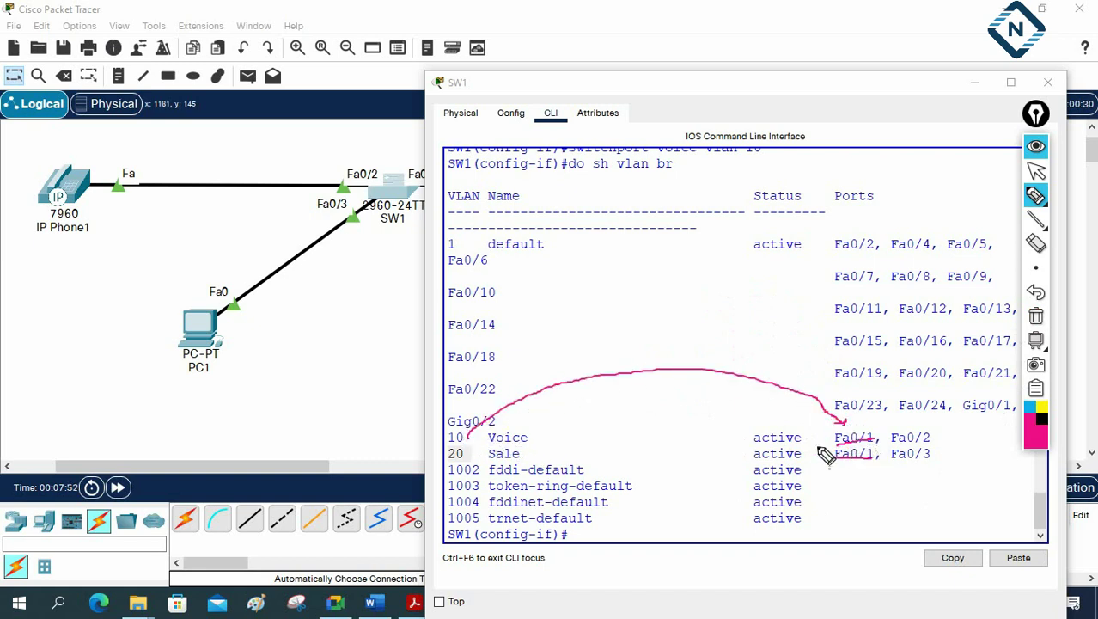
{"action": "mouse_move", "coordinate": [458, 457]}
{"action": "left_mouse_down"}
{"action": "mouse_move", "coordinate": [583, 405]}
{"action": "mouse_move", "coordinate": [751, 423]}
{"action": "mouse_move", "coordinate": [830, 447]}
{"action": "left_mouse_up"}
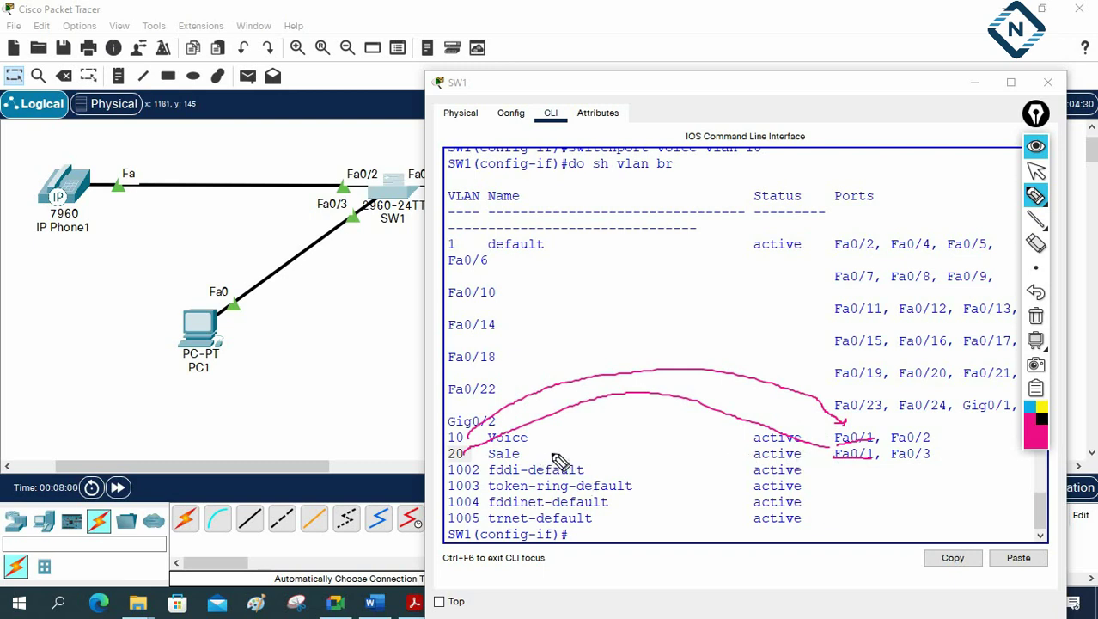
{"action": "left_click_drag", "start_coordinate": [522, 444], "coordinate": [558, 418]}
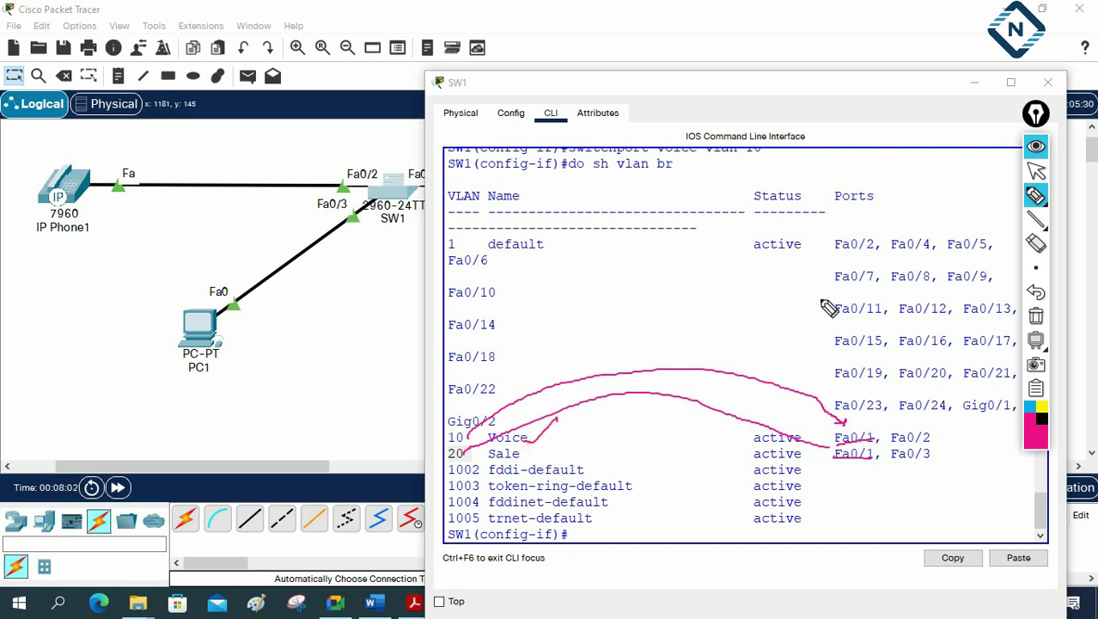
Stop annotating and minimize the SW1 window to reveal the full topology
{"action": "left_click", "coordinate": [1036, 170]}
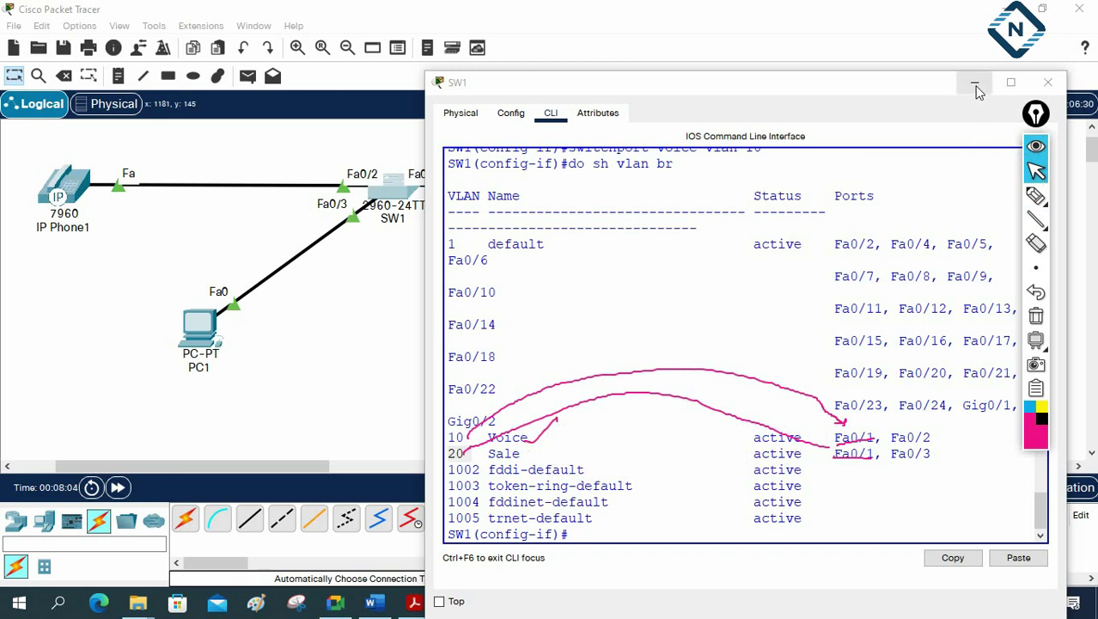
{"action": "left_click", "coordinate": [975, 83]}
Trace the link from SW1 to PC0, handwrite Voice 10, Sale 20 and 30 IT, strike through 20, and clear all annotations
{"action": "left_click", "coordinate": [1034, 195]}
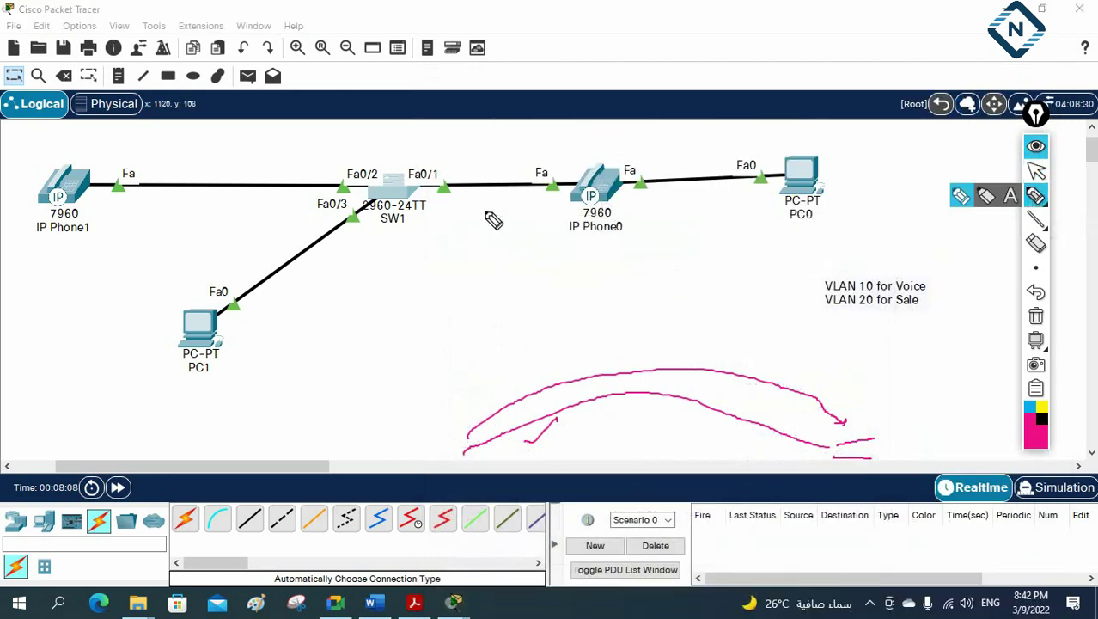
{"action": "left_click_drag", "start_coordinate": [417, 186], "coordinate": [754, 177]}
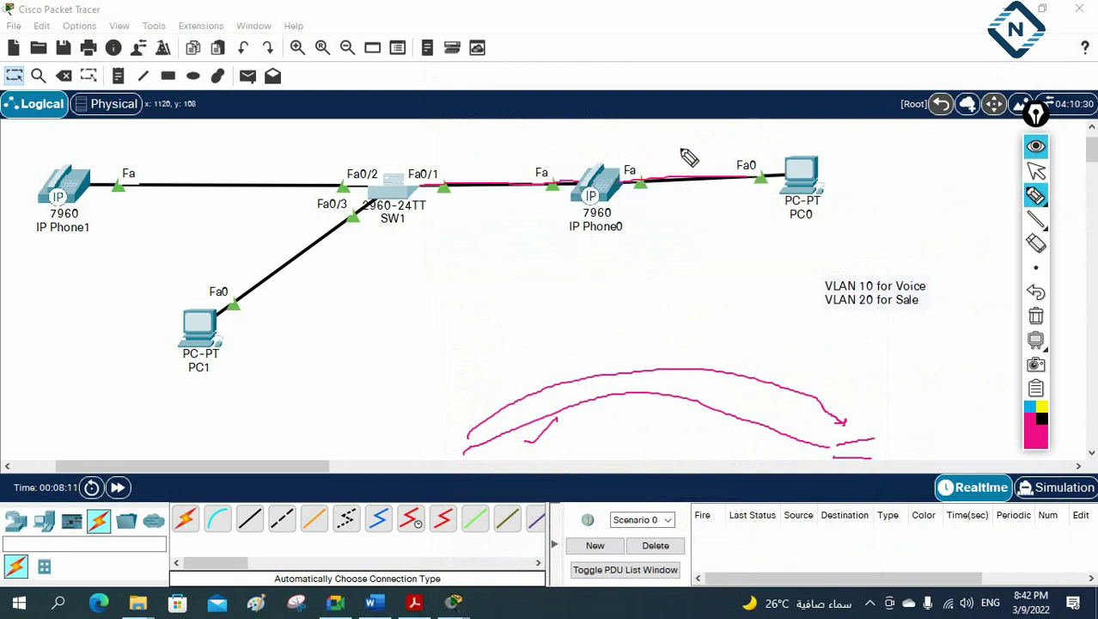
{"action": "mouse_move", "coordinate": [774, 143]}
{"action": "left_mouse_down"}
{"action": "mouse_move", "coordinate": [801, 127]}
{"action": "mouse_move", "coordinate": [842, 139]}
{"action": "left_mouse_up"}
{"action": "mouse_move", "coordinate": [455, 156]}
{"action": "left_mouse_down"}
{"action": "mouse_move", "coordinate": [506, 149]}
{"action": "mouse_move", "coordinate": [574, 139]}
{"action": "left_mouse_up"}
{"action": "left_click", "coordinate": [505, 136]}
{"action": "mouse_move", "coordinate": [478, 220]}
{"action": "left_mouse_down"}
{"action": "mouse_move", "coordinate": [479, 233]}
{"action": "mouse_move", "coordinate": [503, 233]}
{"action": "left_mouse_up"}
{"action": "mouse_move", "coordinate": [724, 209]}
{"action": "left_mouse_down"}
{"action": "mouse_move", "coordinate": [735, 226]}
{"action": "mouse_move", "coordinate": [744, 208]}
{"action": "left_mouse_up"}
{"action": "left_click_drag", "start_coordinate": [589, 309], "coordinate": [591, 340]}
{"action": "left_click_drag", "start_coordinate": [613, 303], "coordinate": [659, 306]}
{"action": "left_click_drag", "start_coordinate": [435, 132], "coordinate": [450, 164]}
{"action": "left_click_drag", "start_coordinate": [710, 226], "coordinate": [787, 192]}
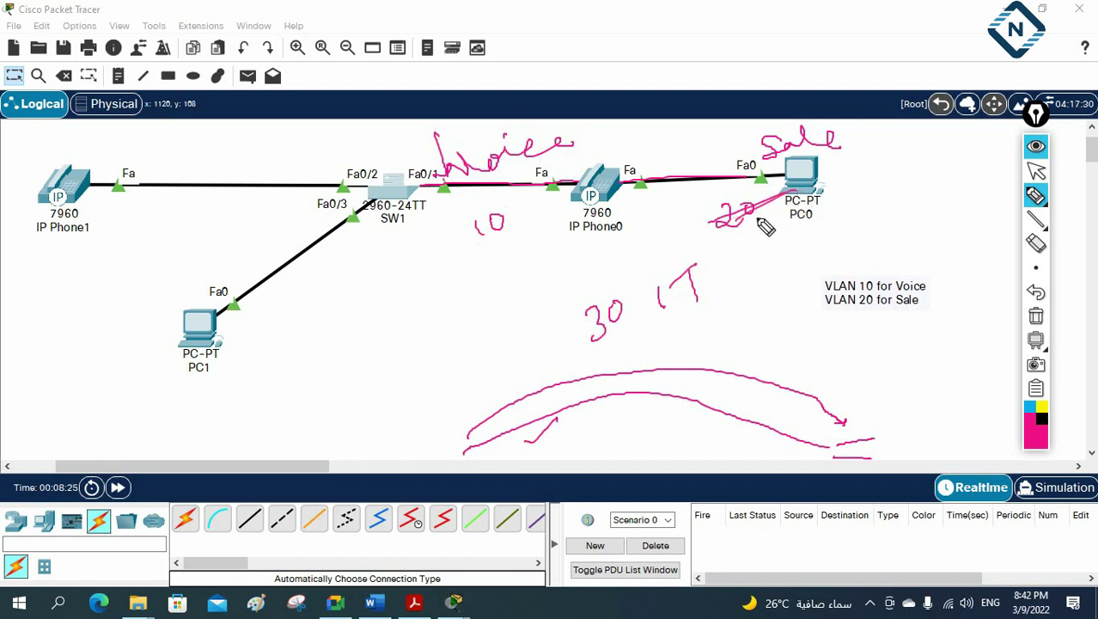
{"action": "left_click", "coordinate": [1036, 317]}
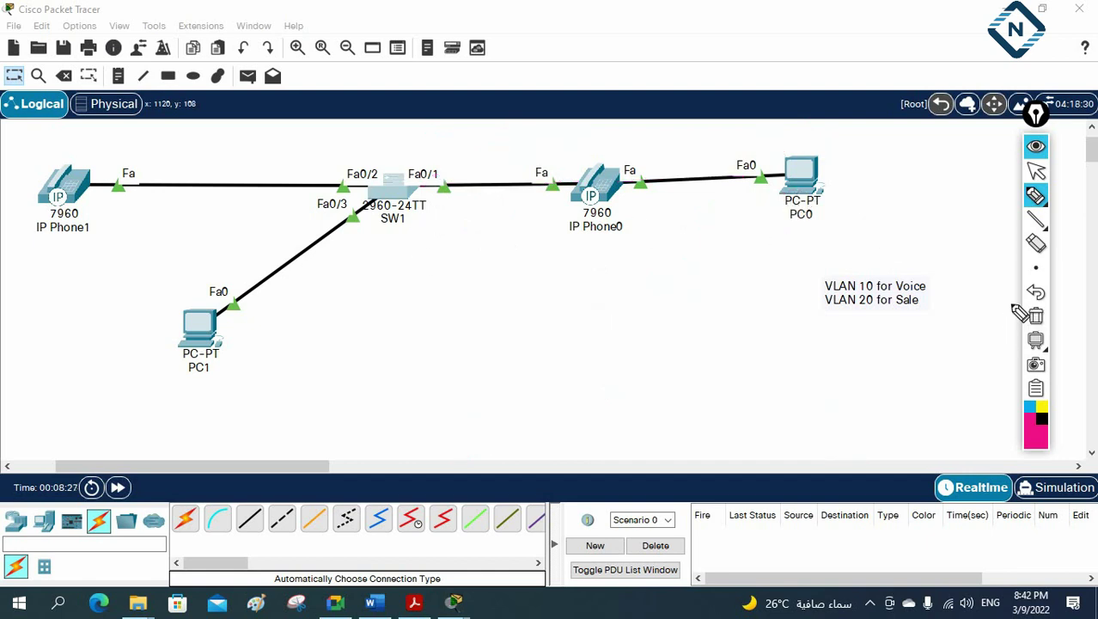